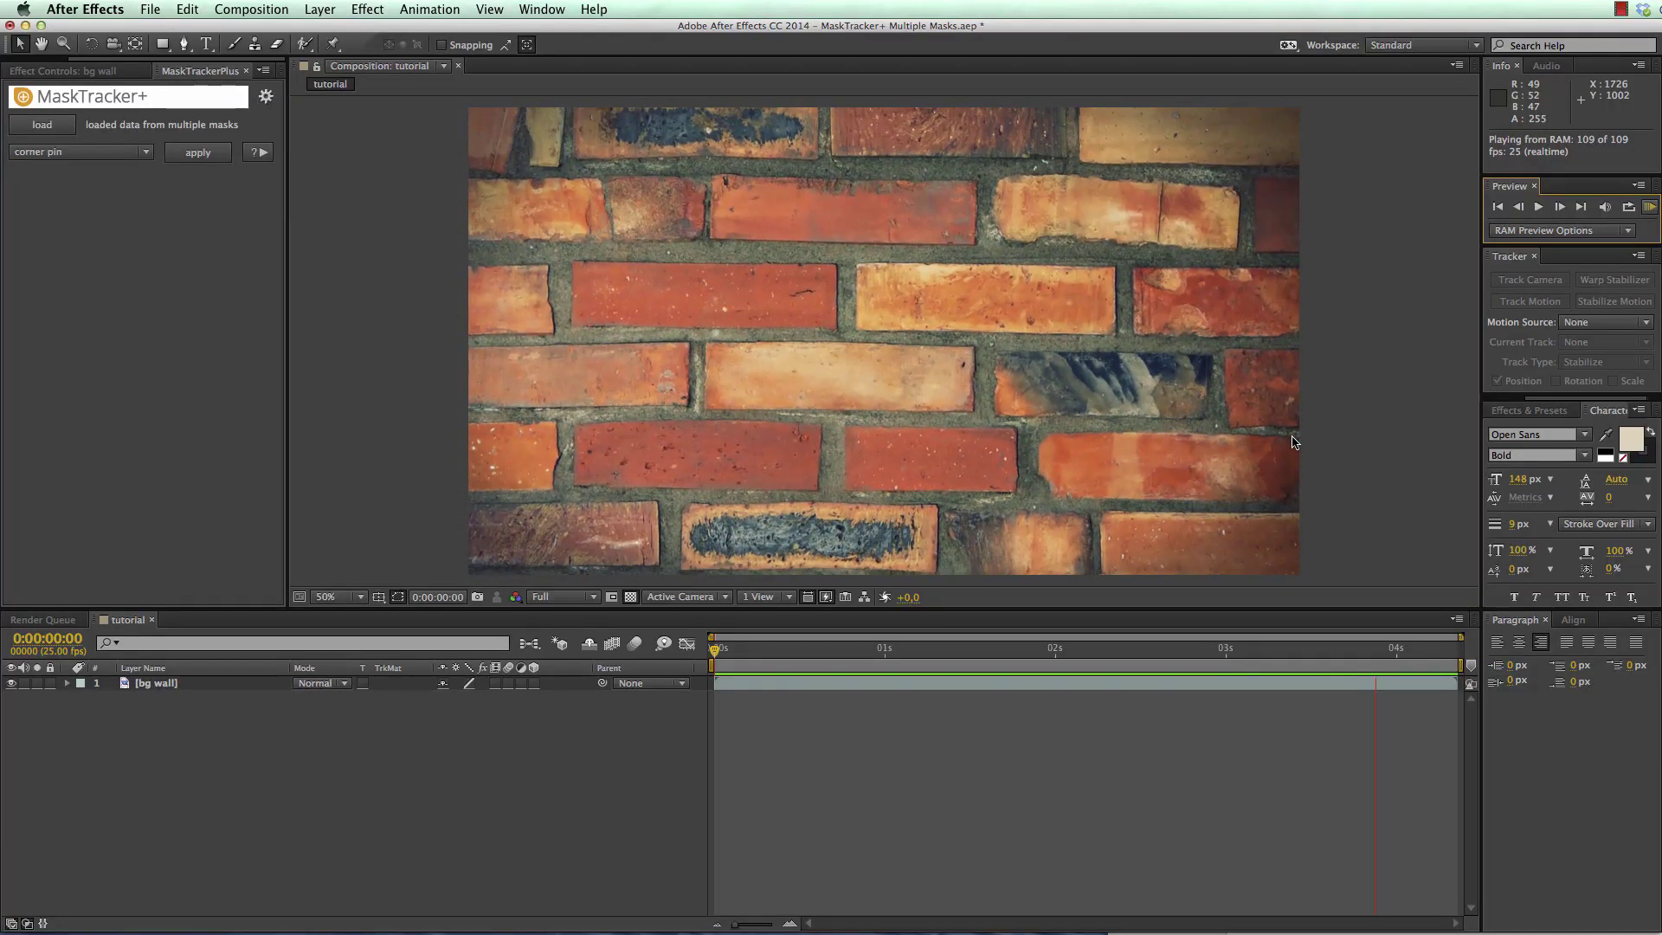
# Stop the preview and add a full-frame rectangular Mask 1 to the bg wall layer
pyautogui.click(460, 822)
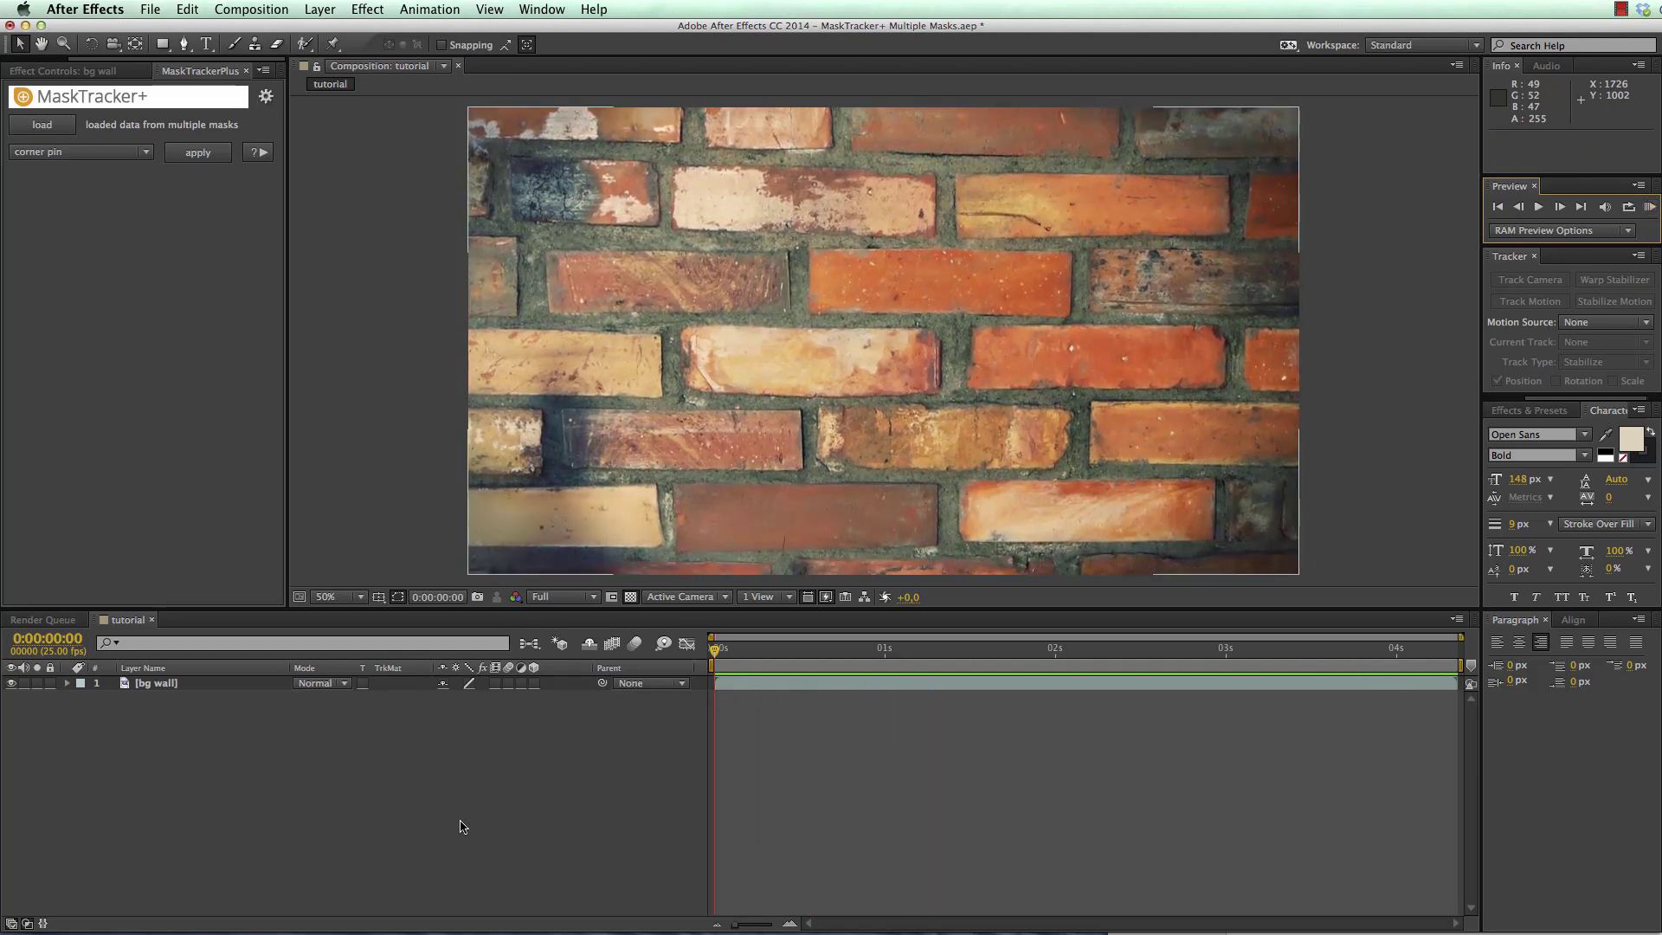
pyautogui.click(169, 684)
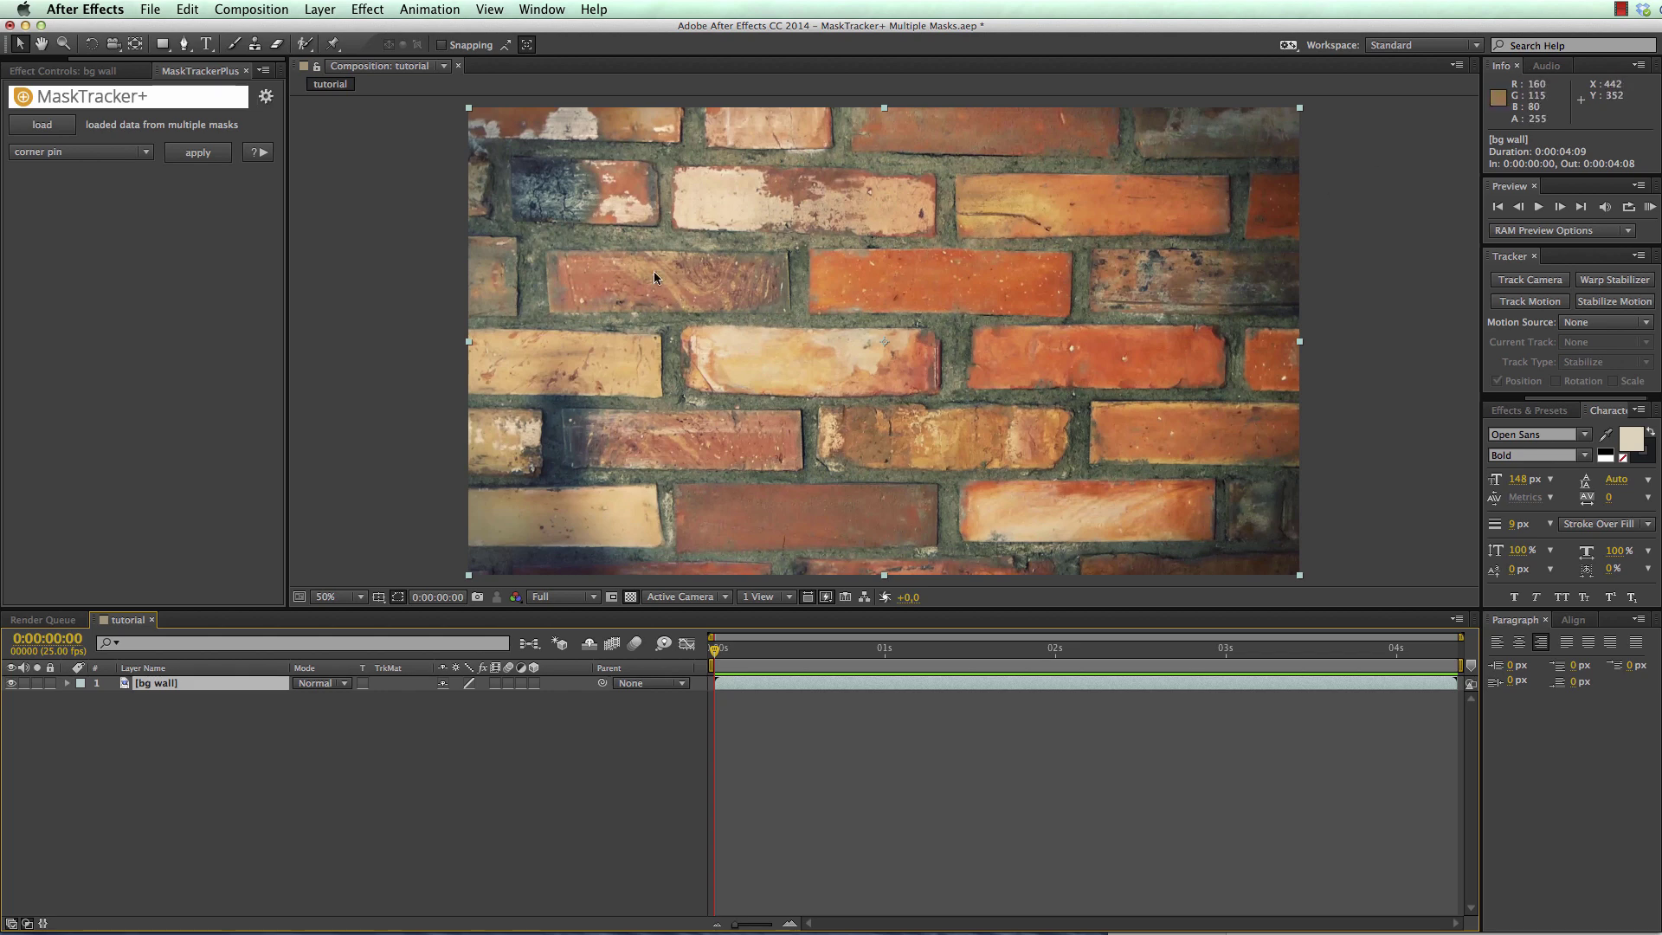
pyautogui.doubleClick(162, 45)
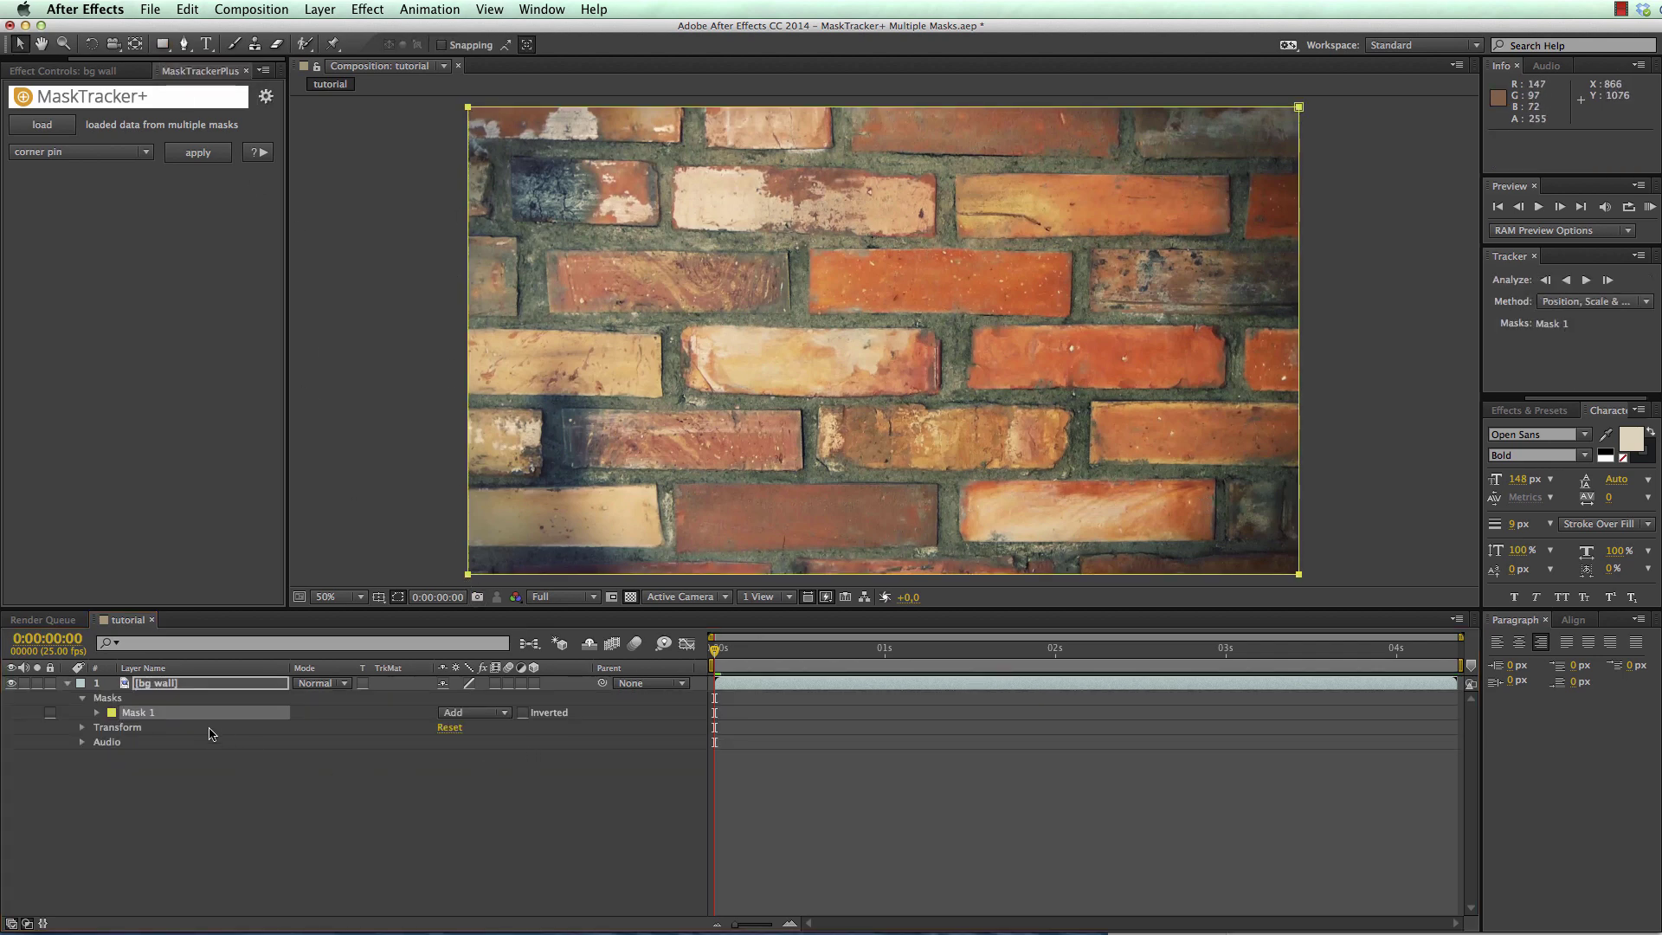
# Track Mask 1 forward using position, scale and rotation
pyautogui.rightClick(140, 712)
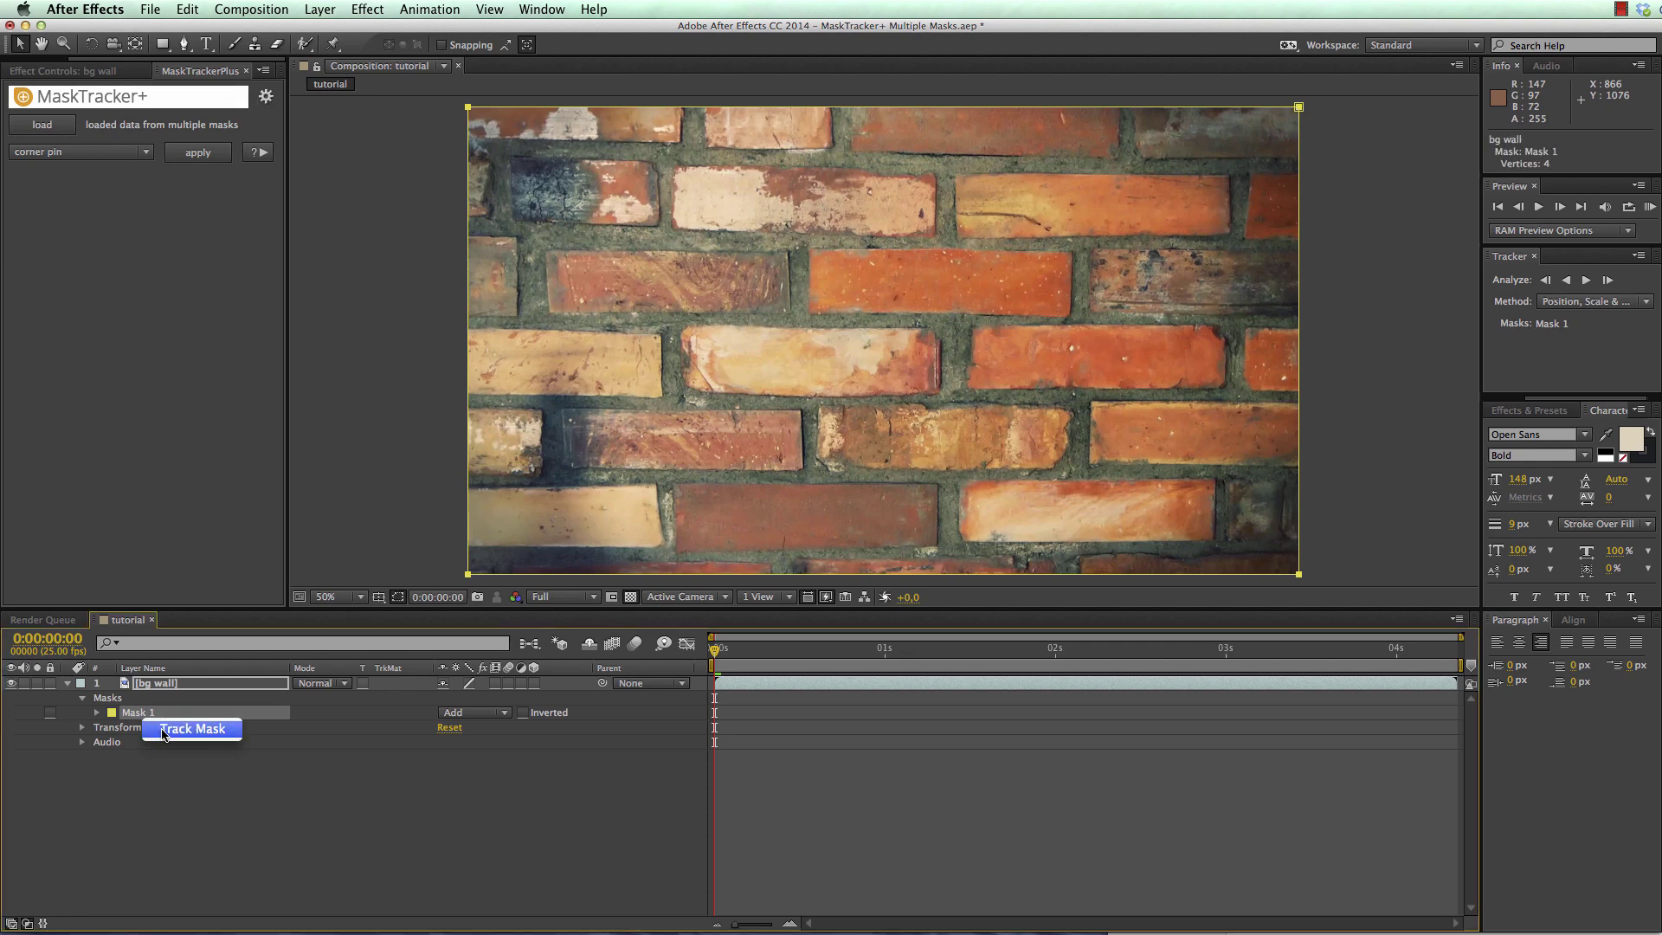
pyautogui.click(164, 734)
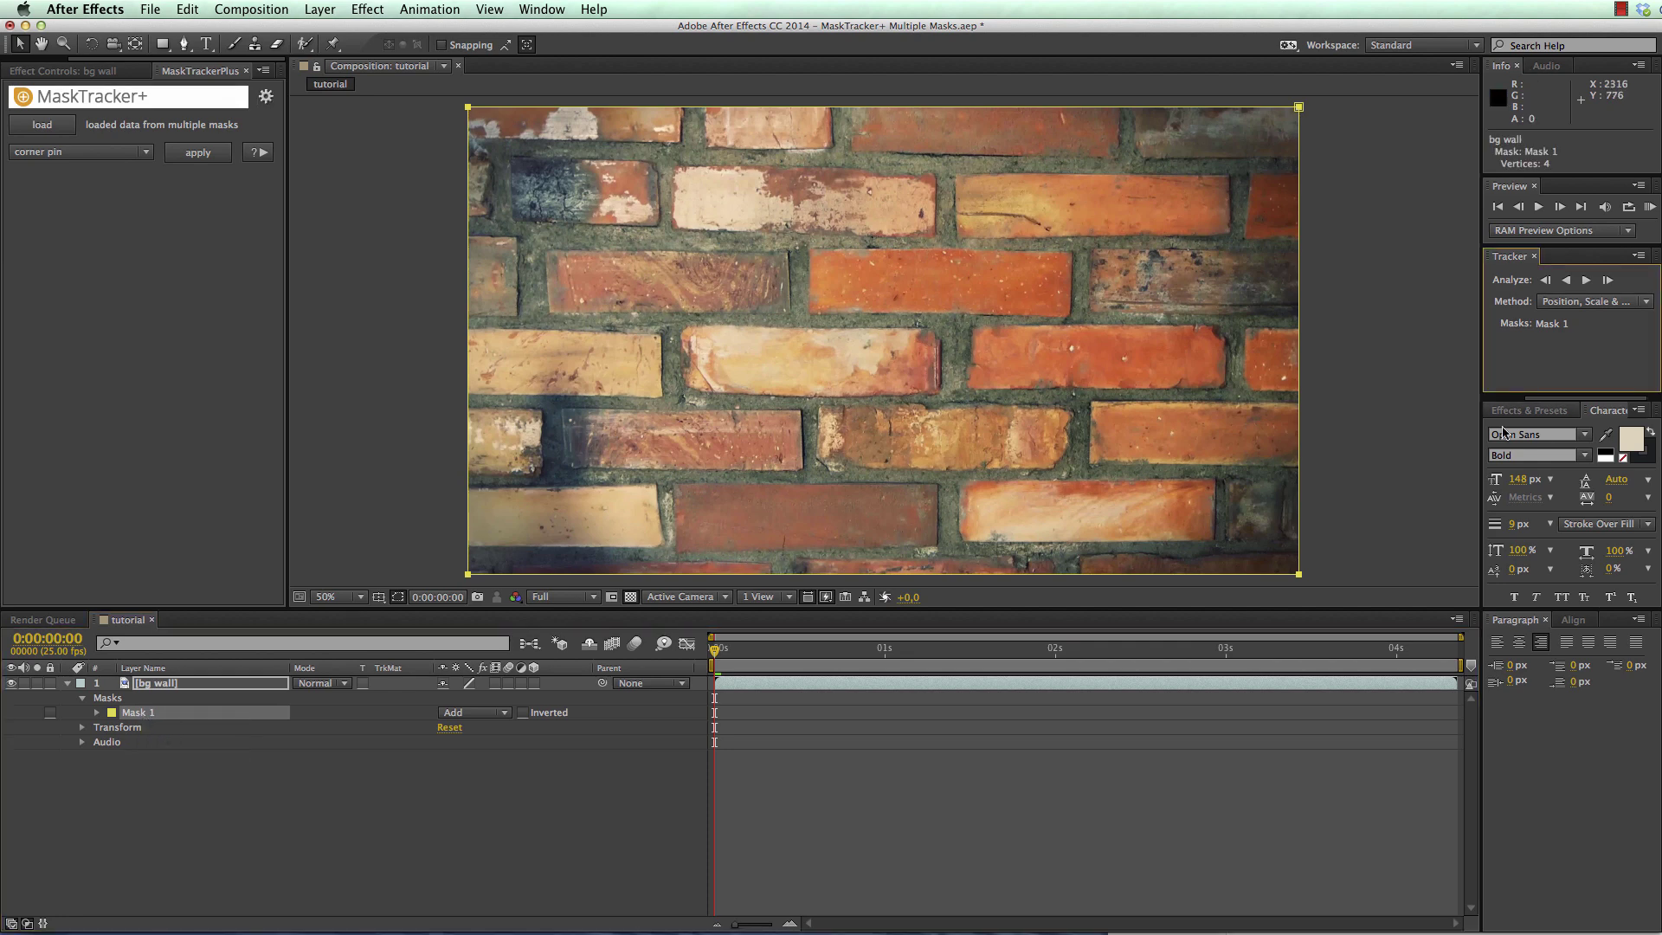
pyautogui.click(1646, 303)
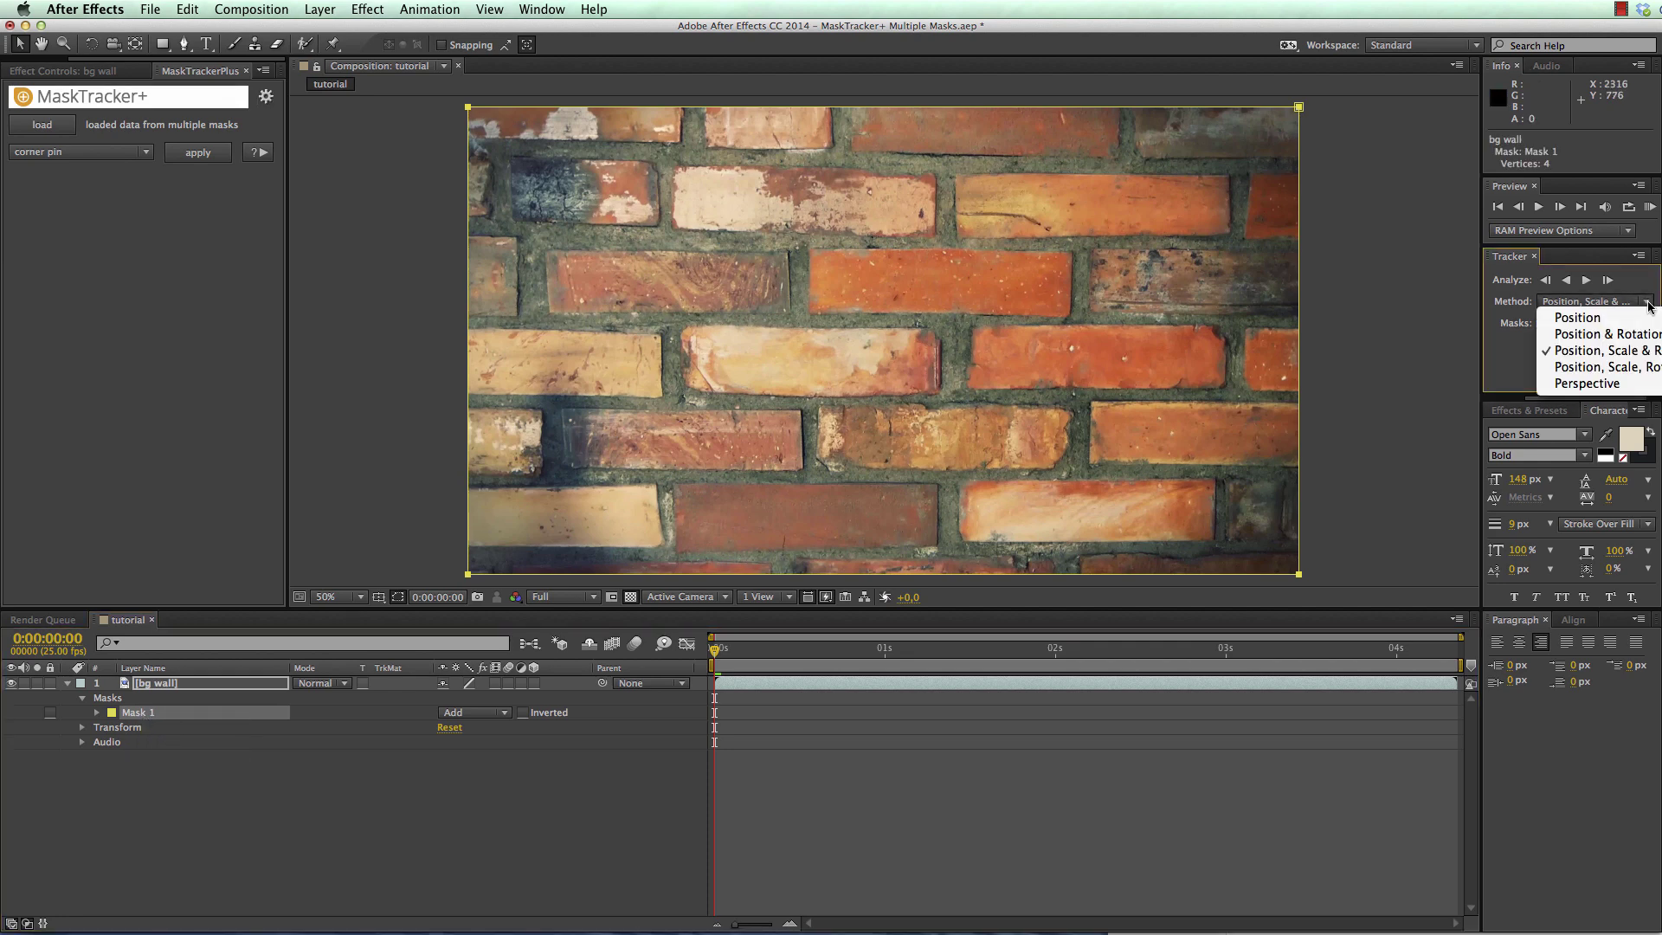
pyautogui.click(1599, 358)
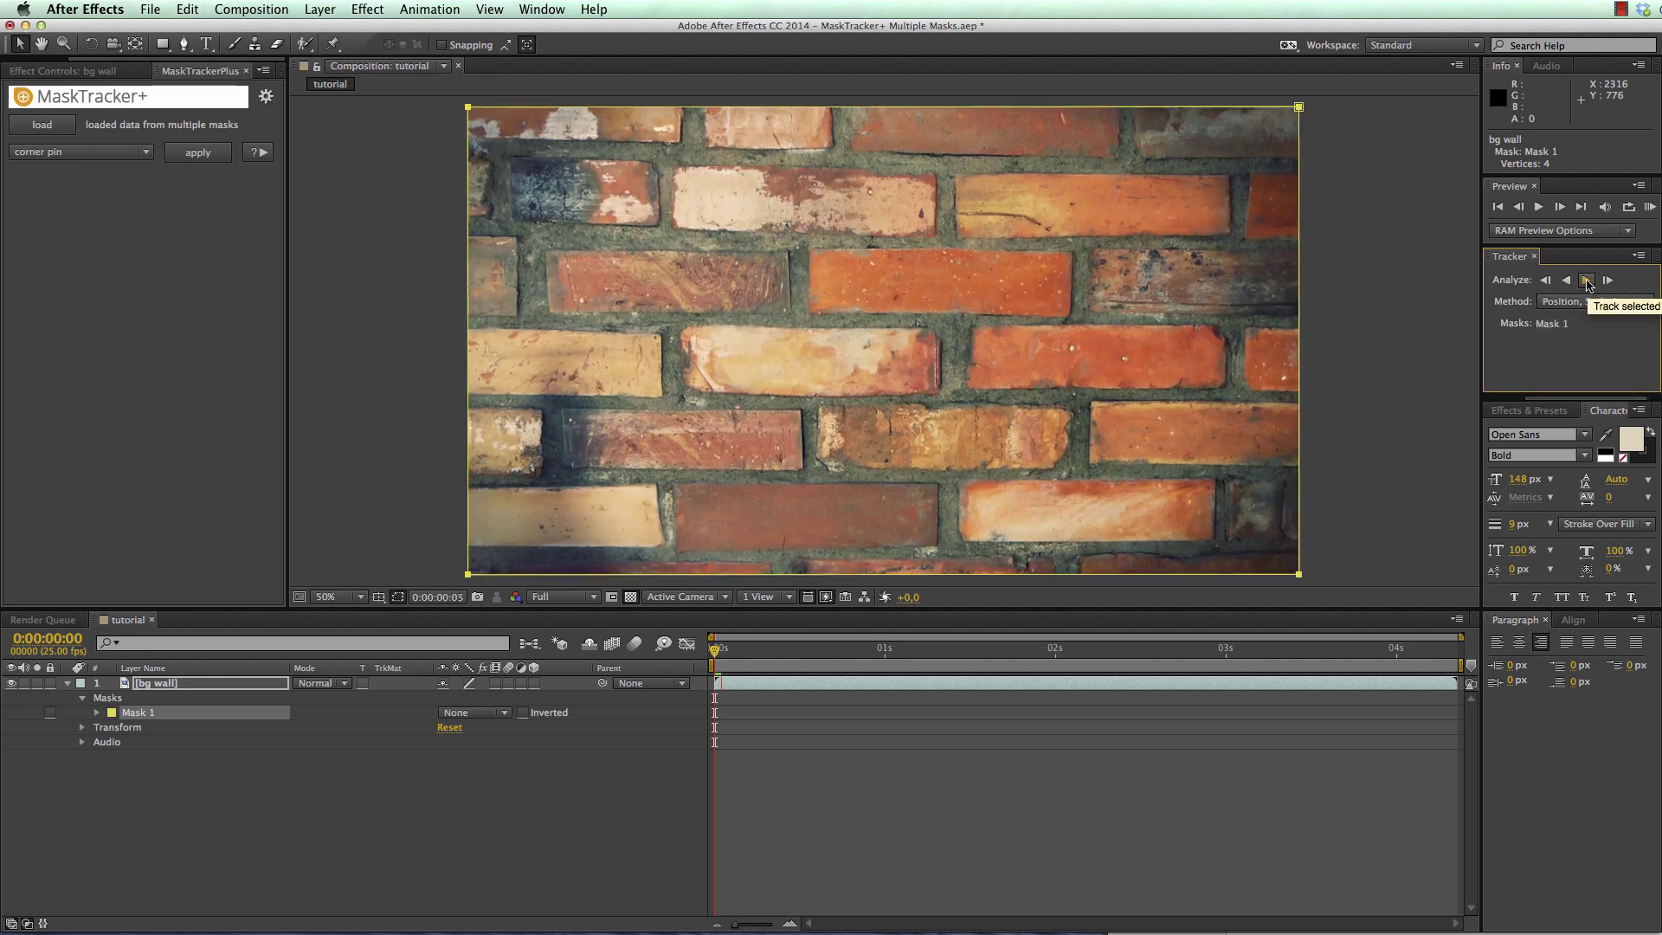
pyautogui.click(1587, 282)
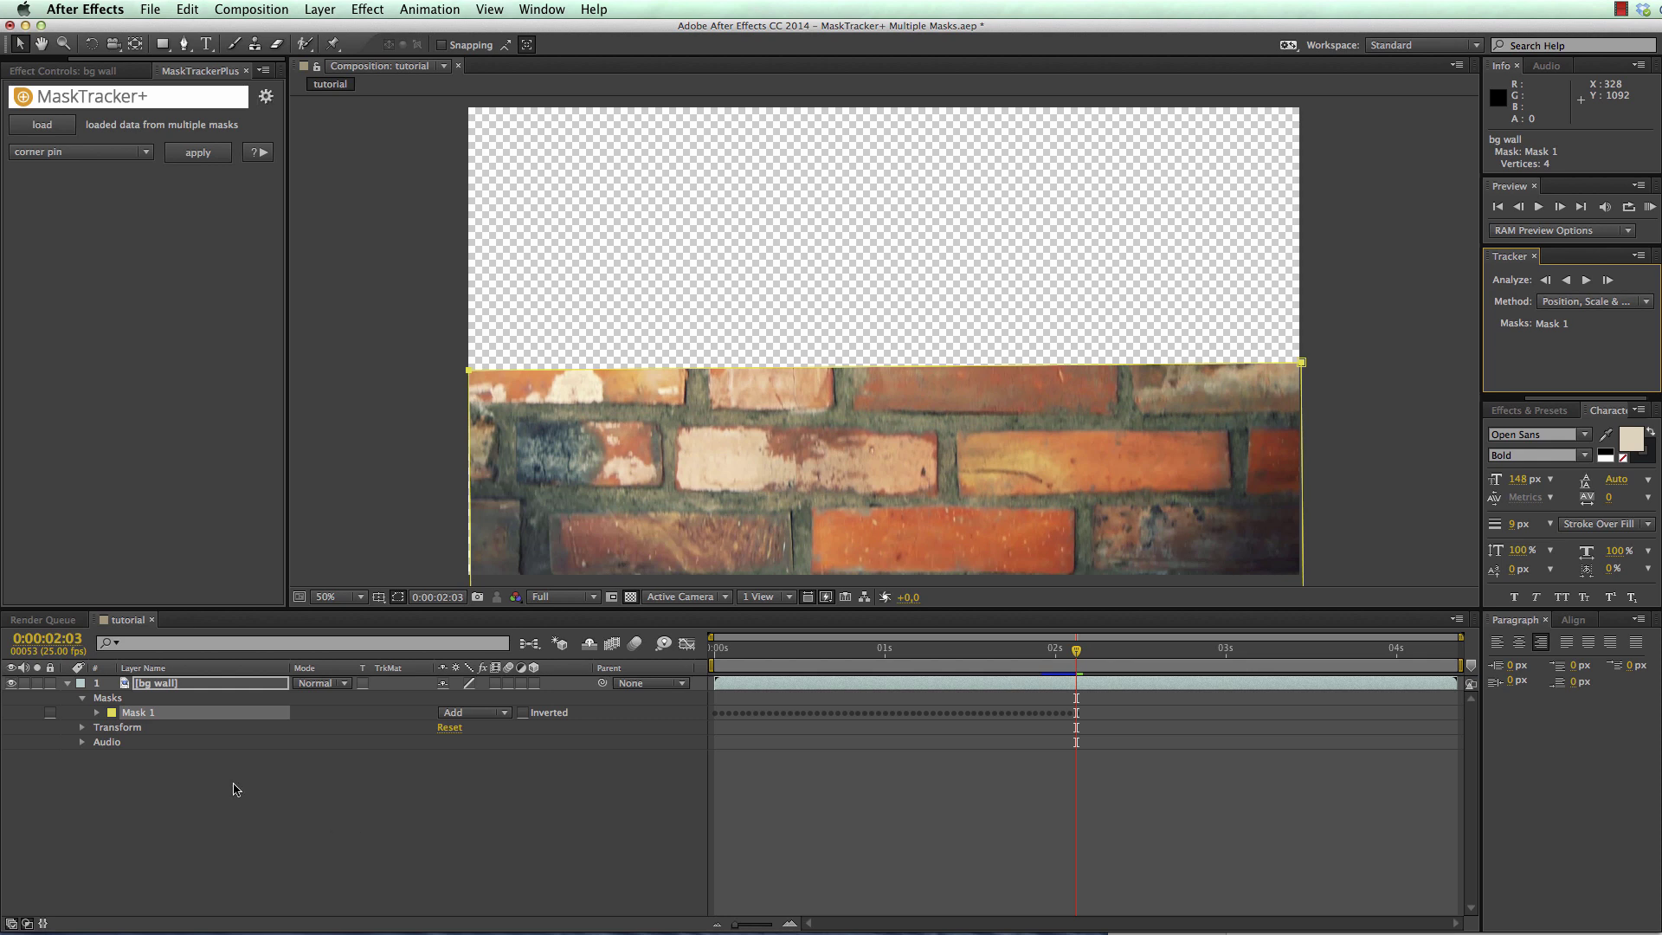
# Add a full-frame Mask 2 to bg wall and track it forward from 0:00:02:03
pyautogui.click(159, 686)
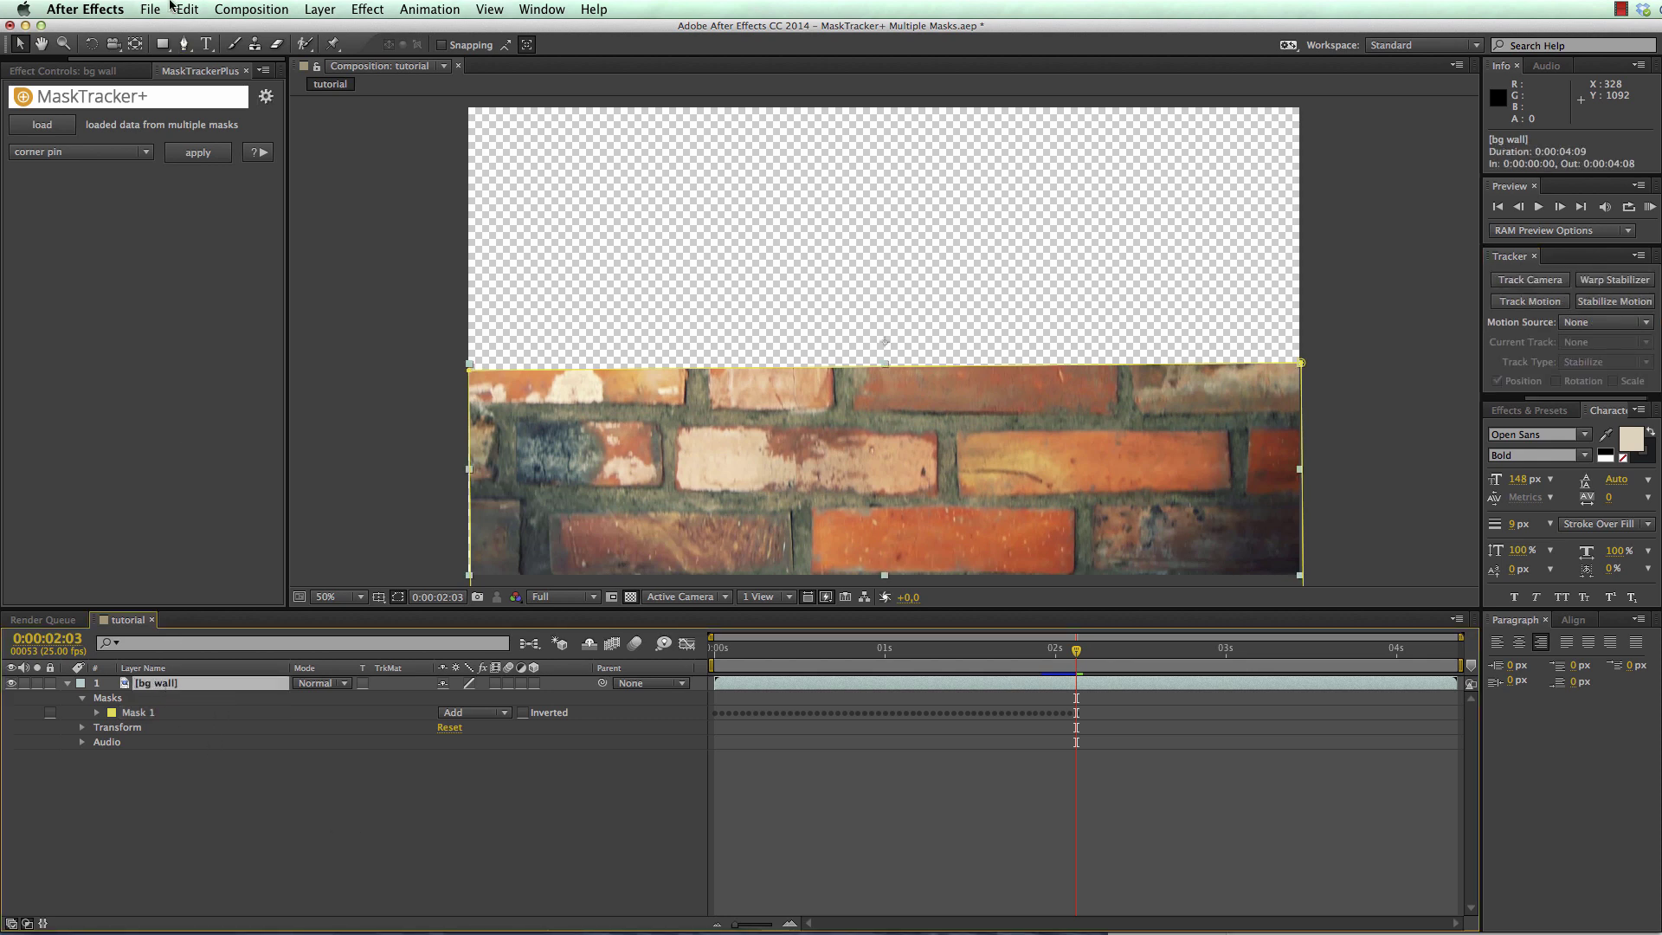
pyautogui.doubleClick(164, 45)
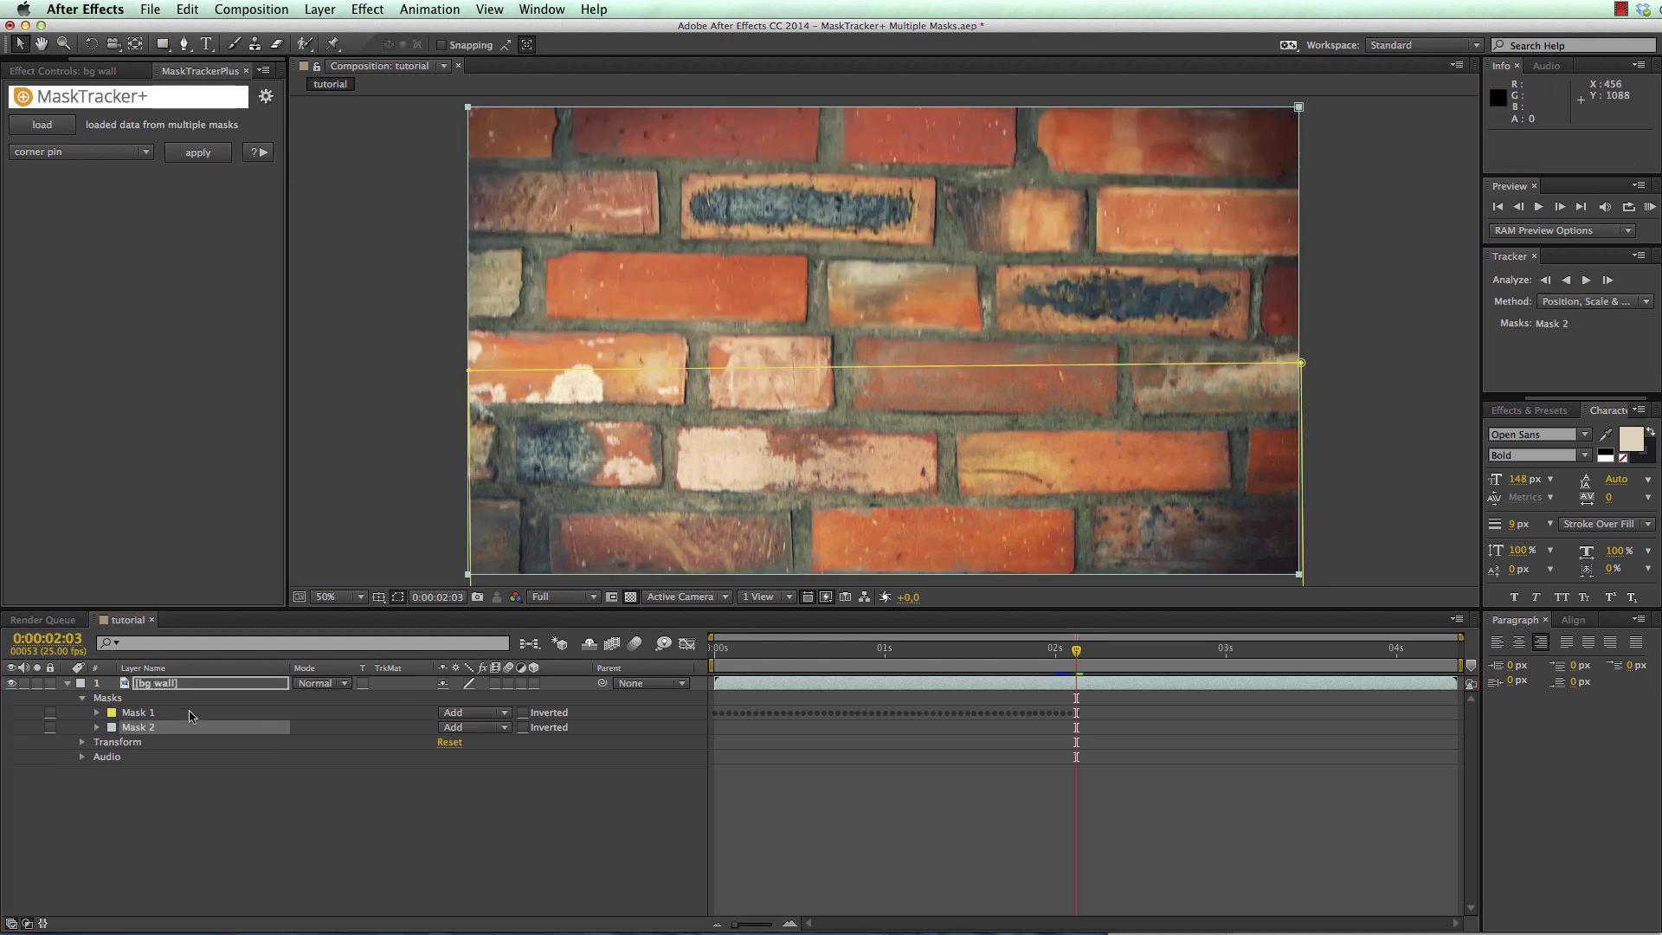
pyautogui.click(134, 713)
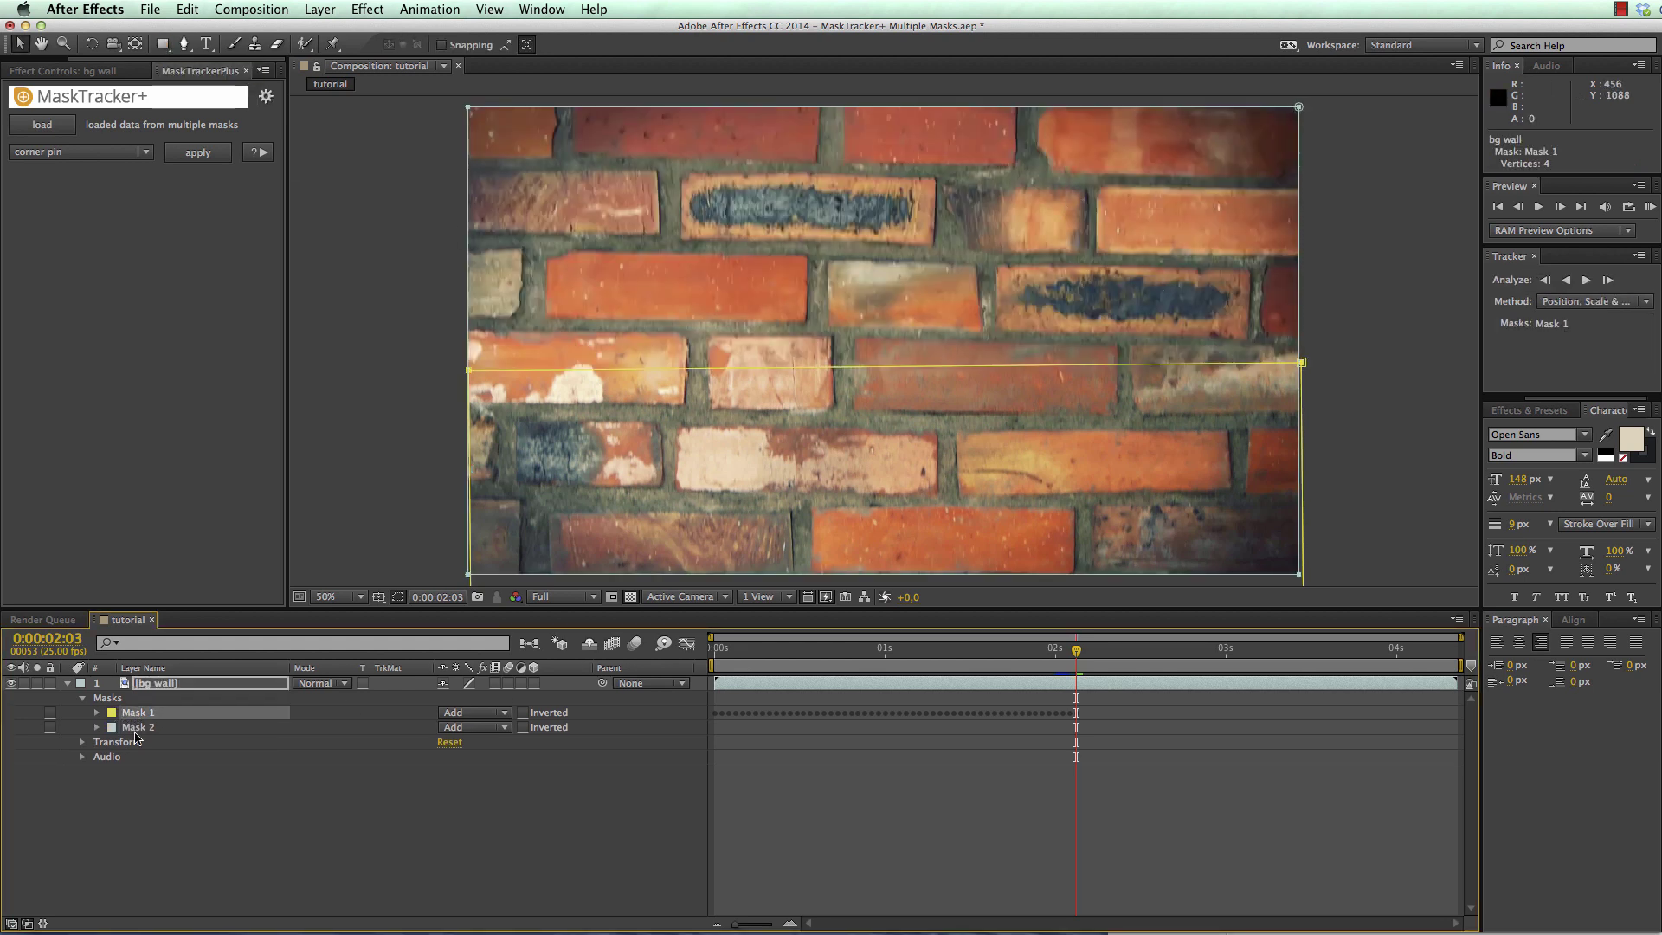
pyautogui.click(143, 728)
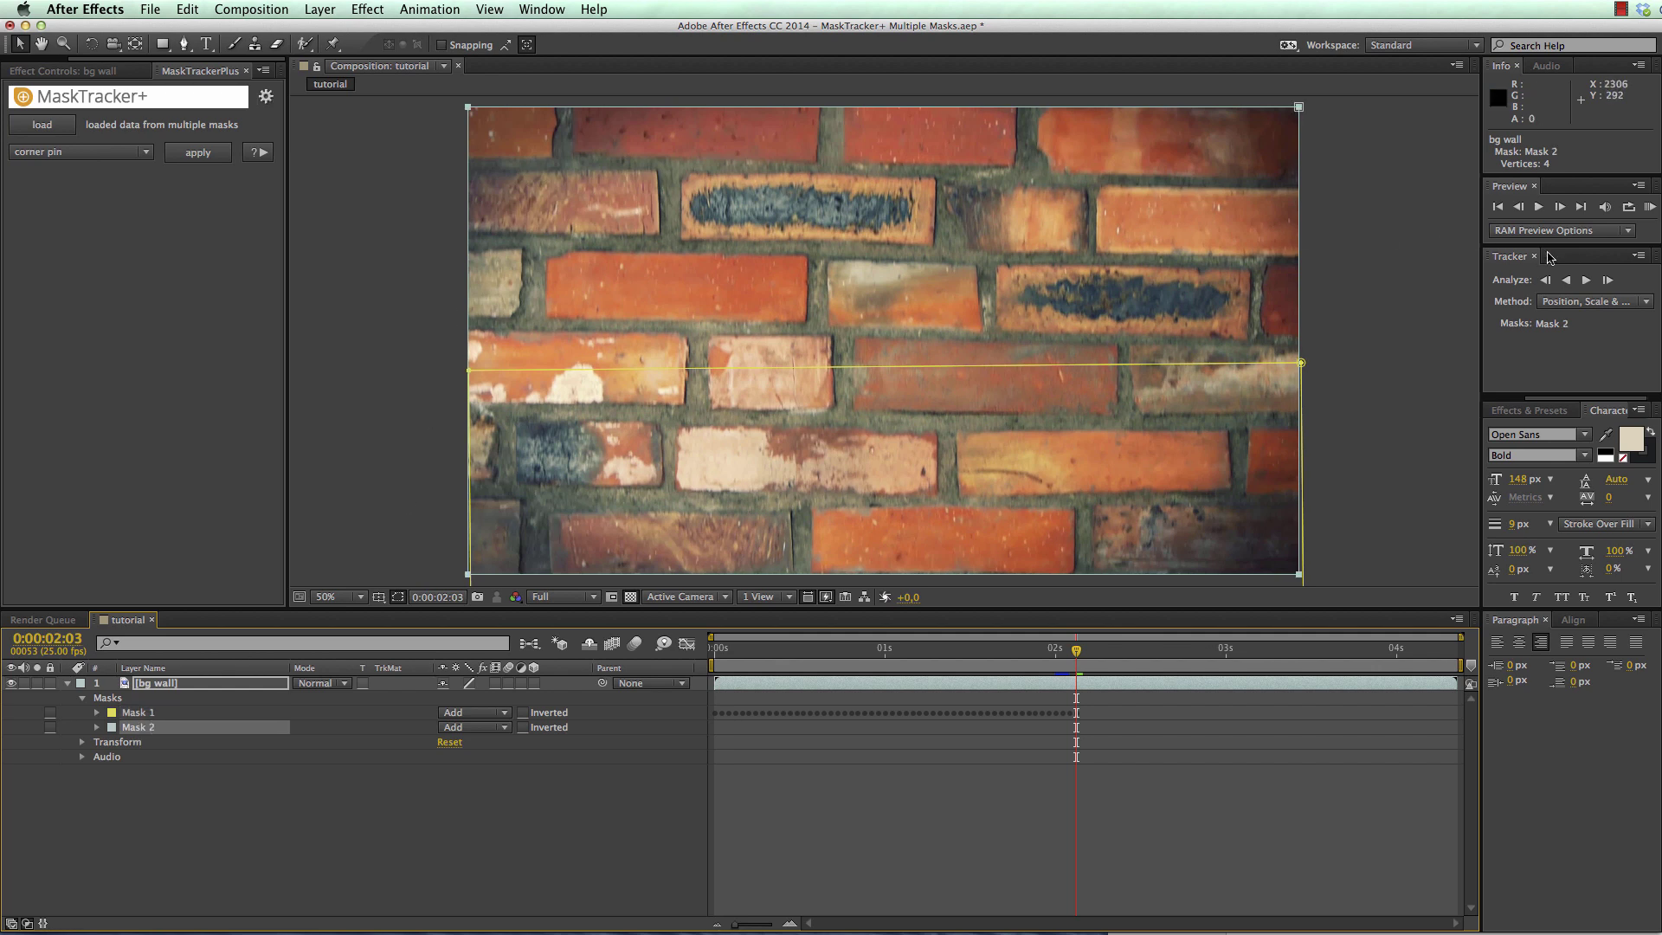
pyautogui.click(1586, 280)
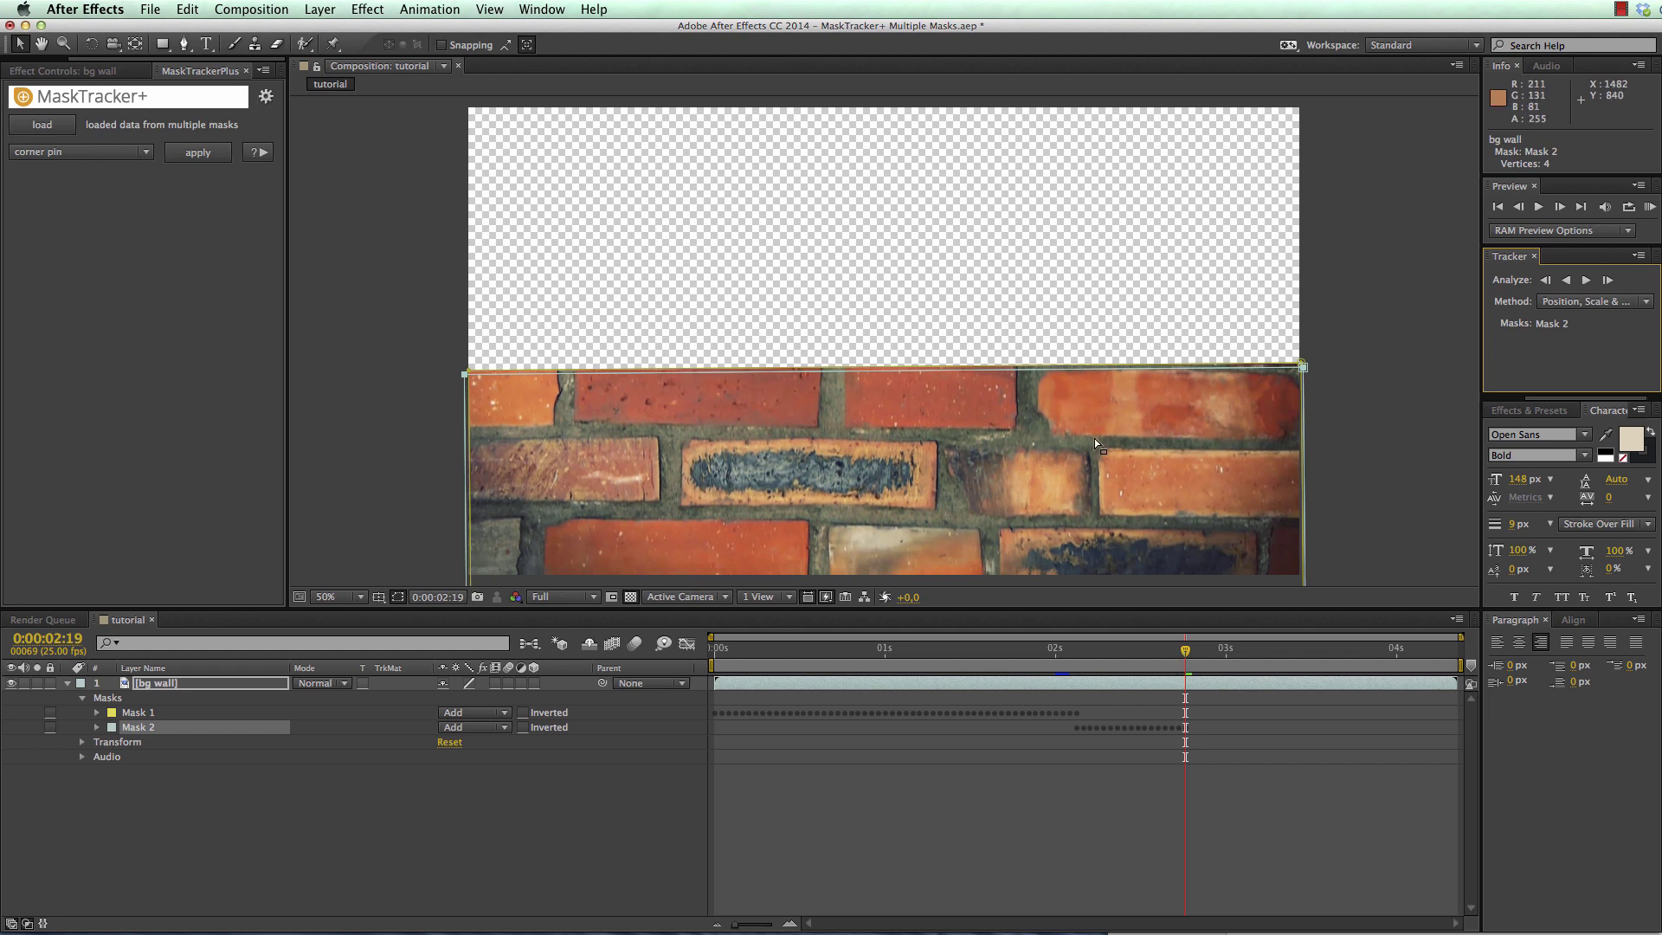
# From 0:00:02:12, add a full-frame Mask 3 and track it forward to the clip's end
pyautogui.moveTo(1186, 653); pyautogui.dragTo(1138, 656)
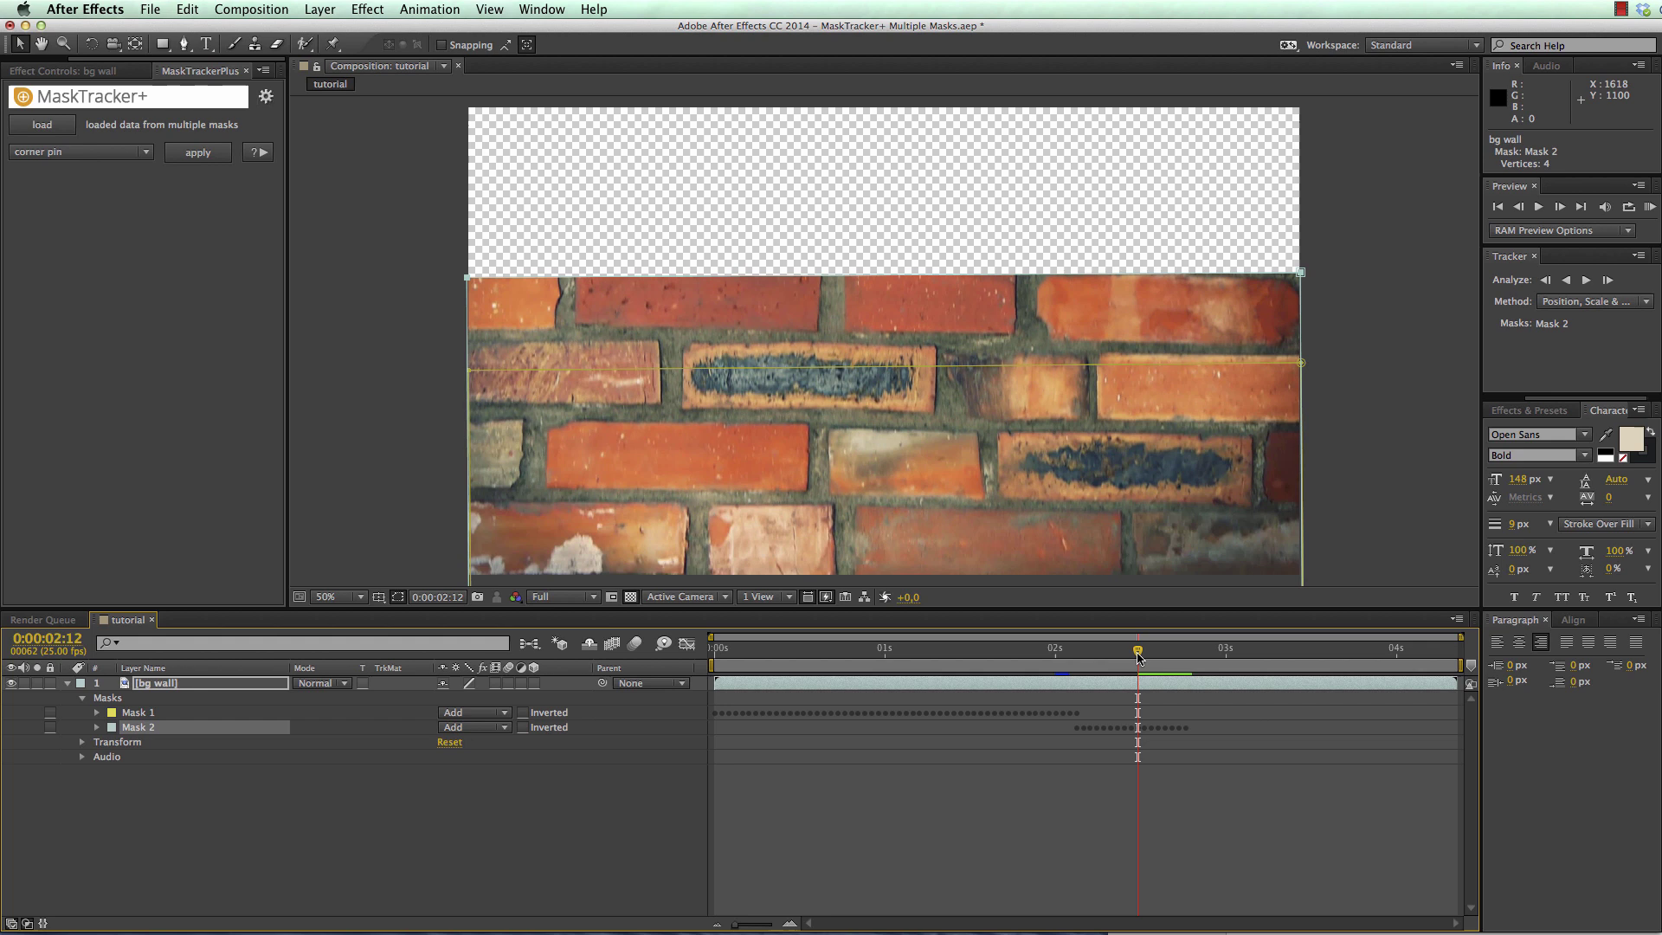
pyautogui.click(151, 685)
pyautogui.doubleClick(165, 48)
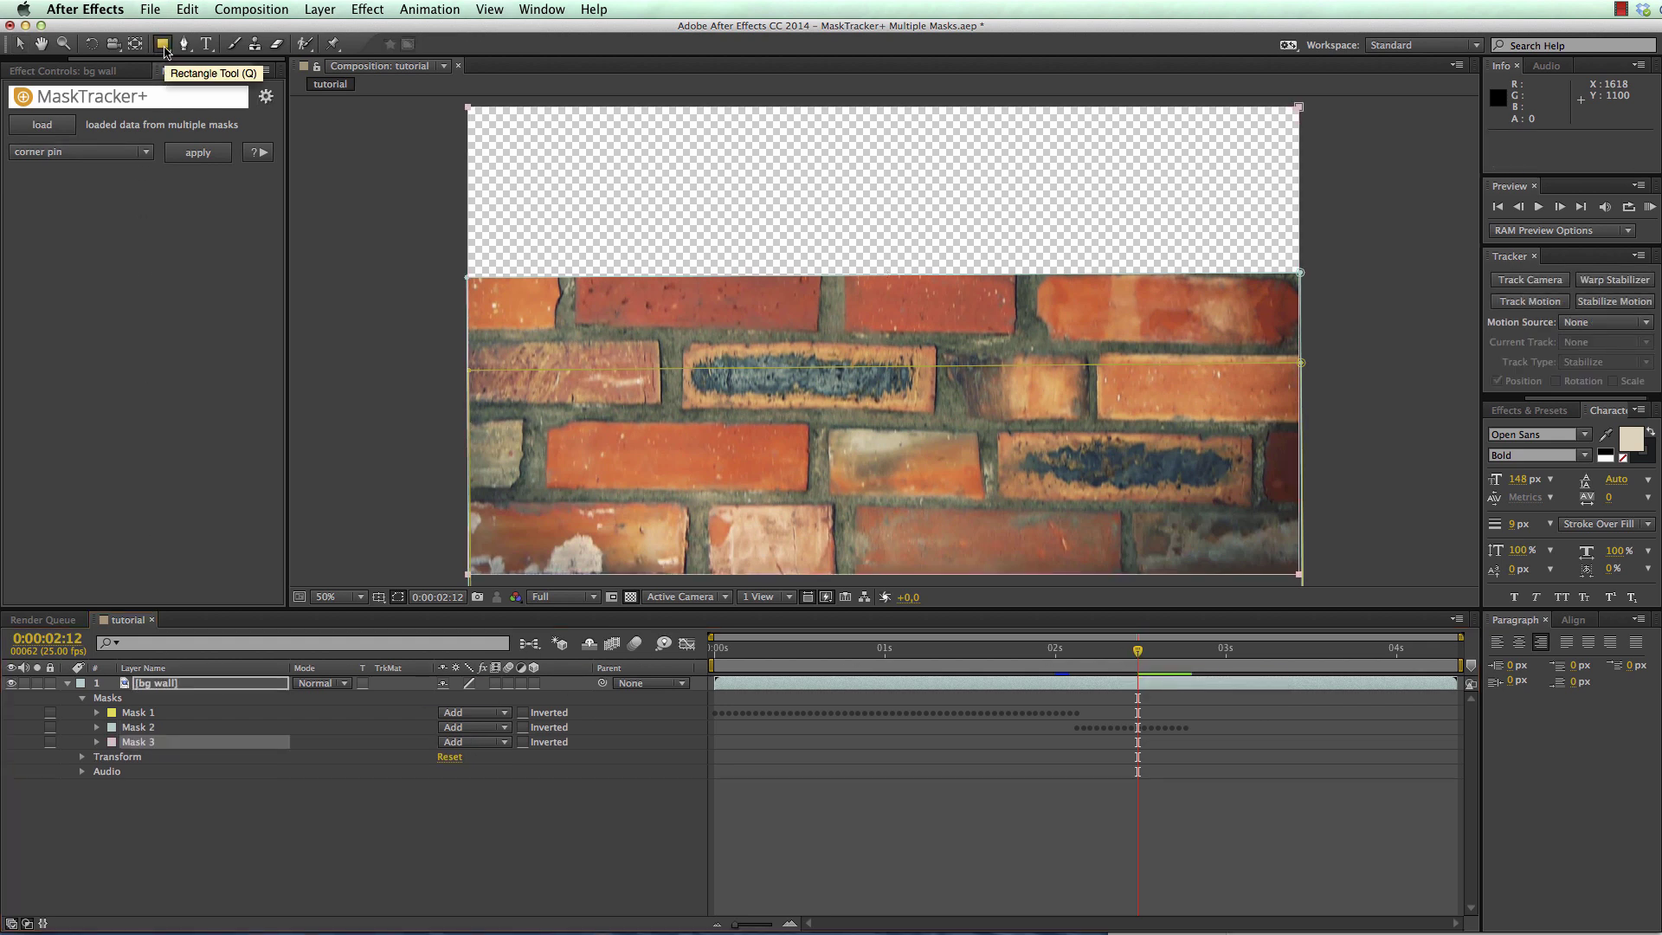
pyautogui.click(1586, 280)
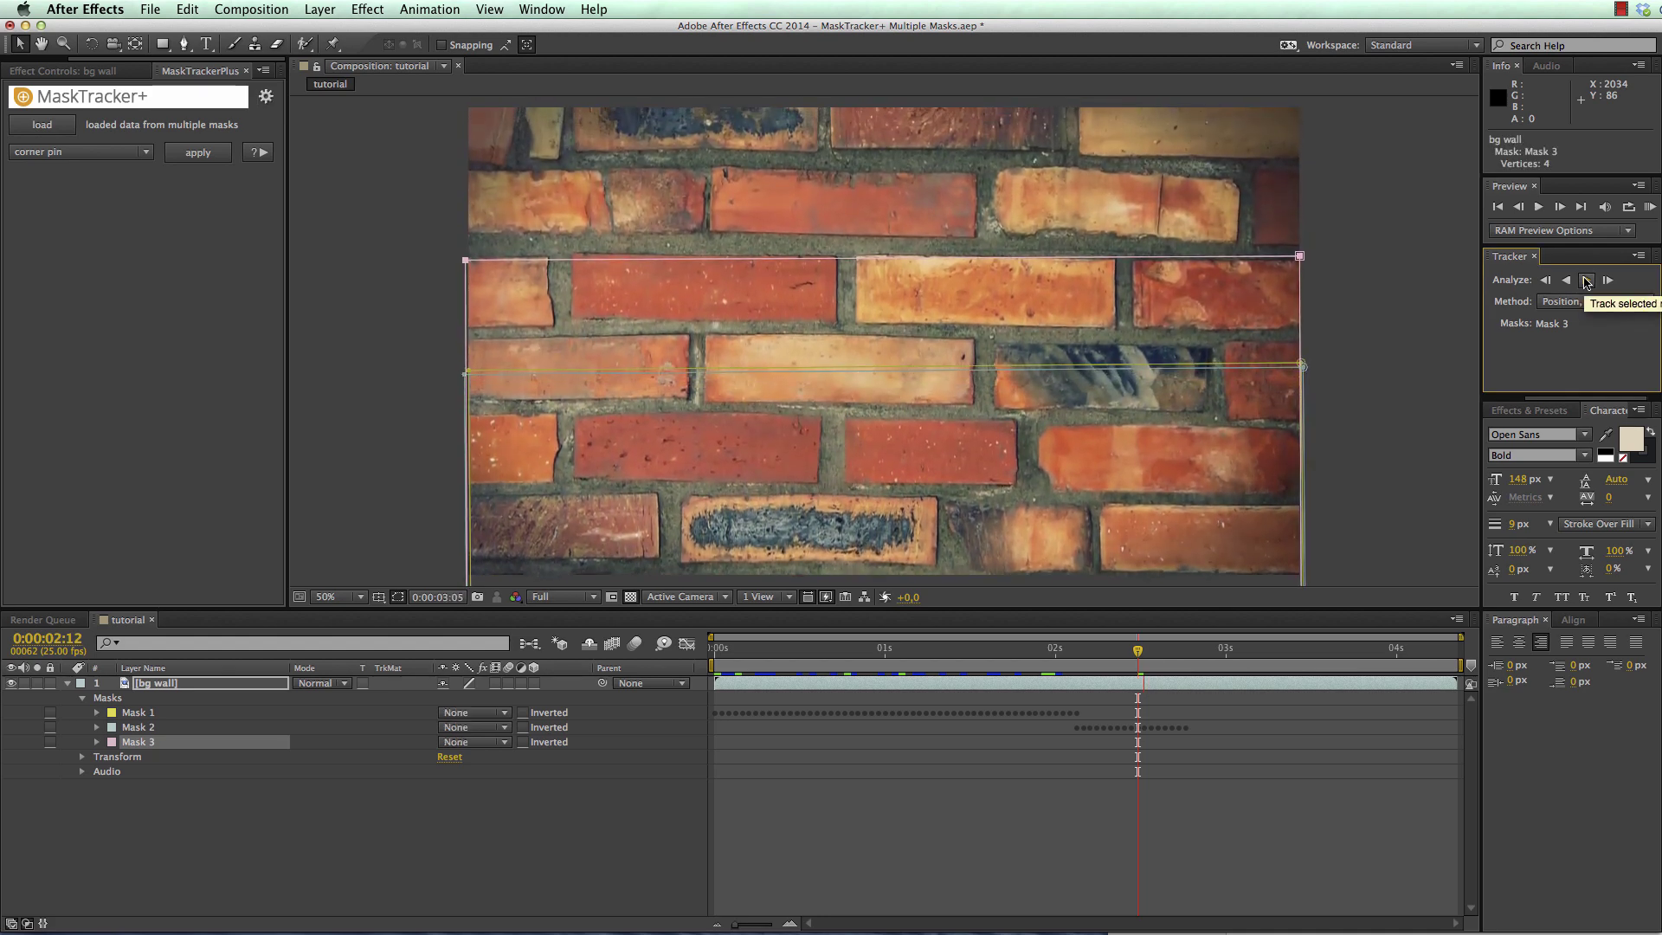
# Set the mode of Masks 1, 2 and 3 to None
pyautogui.moveTo(311, 750); pyautogui.dragTo(310, 719)
pyautogui.click(485, 713)
pyautogui.click(468, 728)
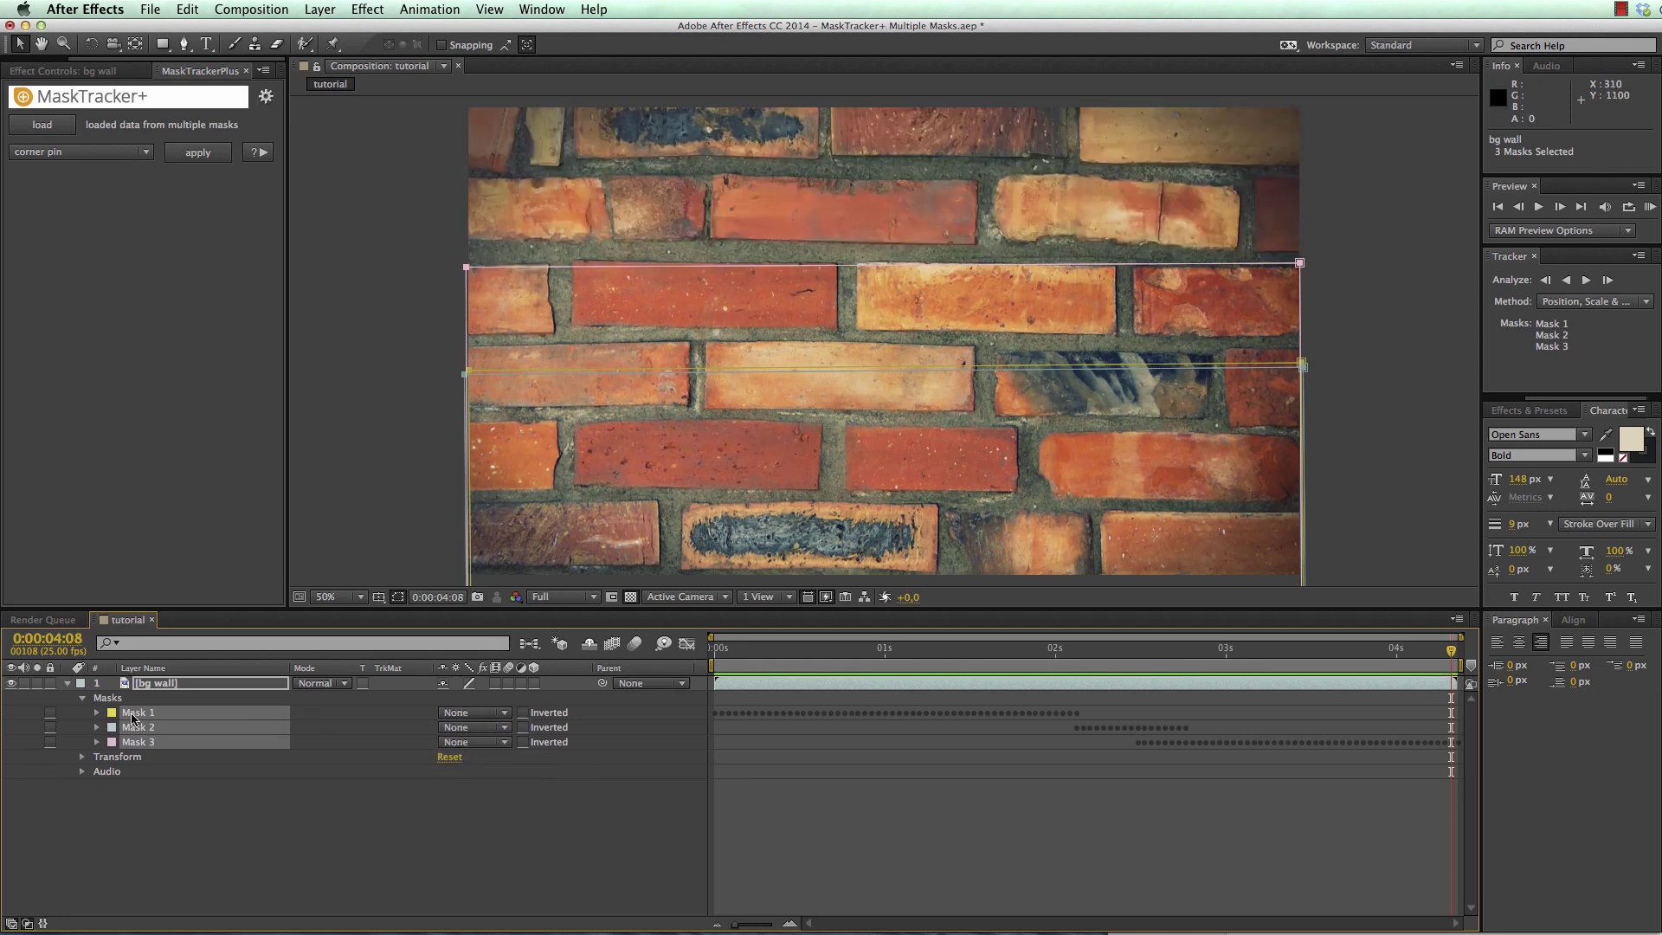
# Load the three masks' tracking data into MaskTracker+ and scrub to check it
pyautogui.click(49, 128)
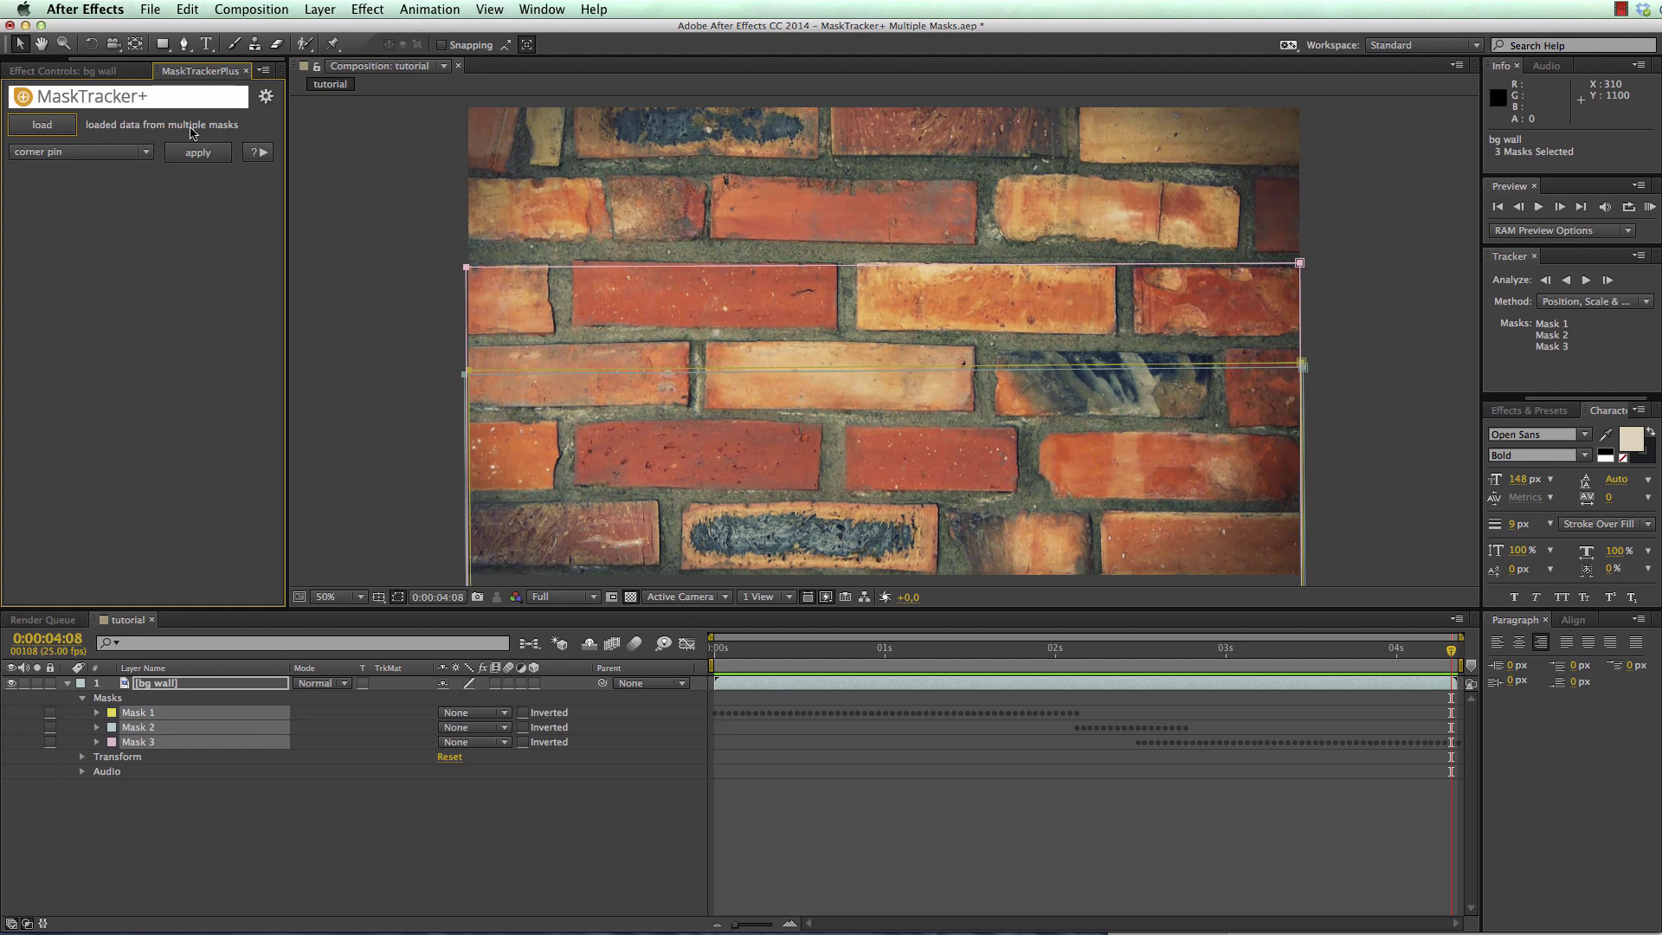
pyautogui.moveTo(720, 659); pyautogui.dragTo(1073, 659)
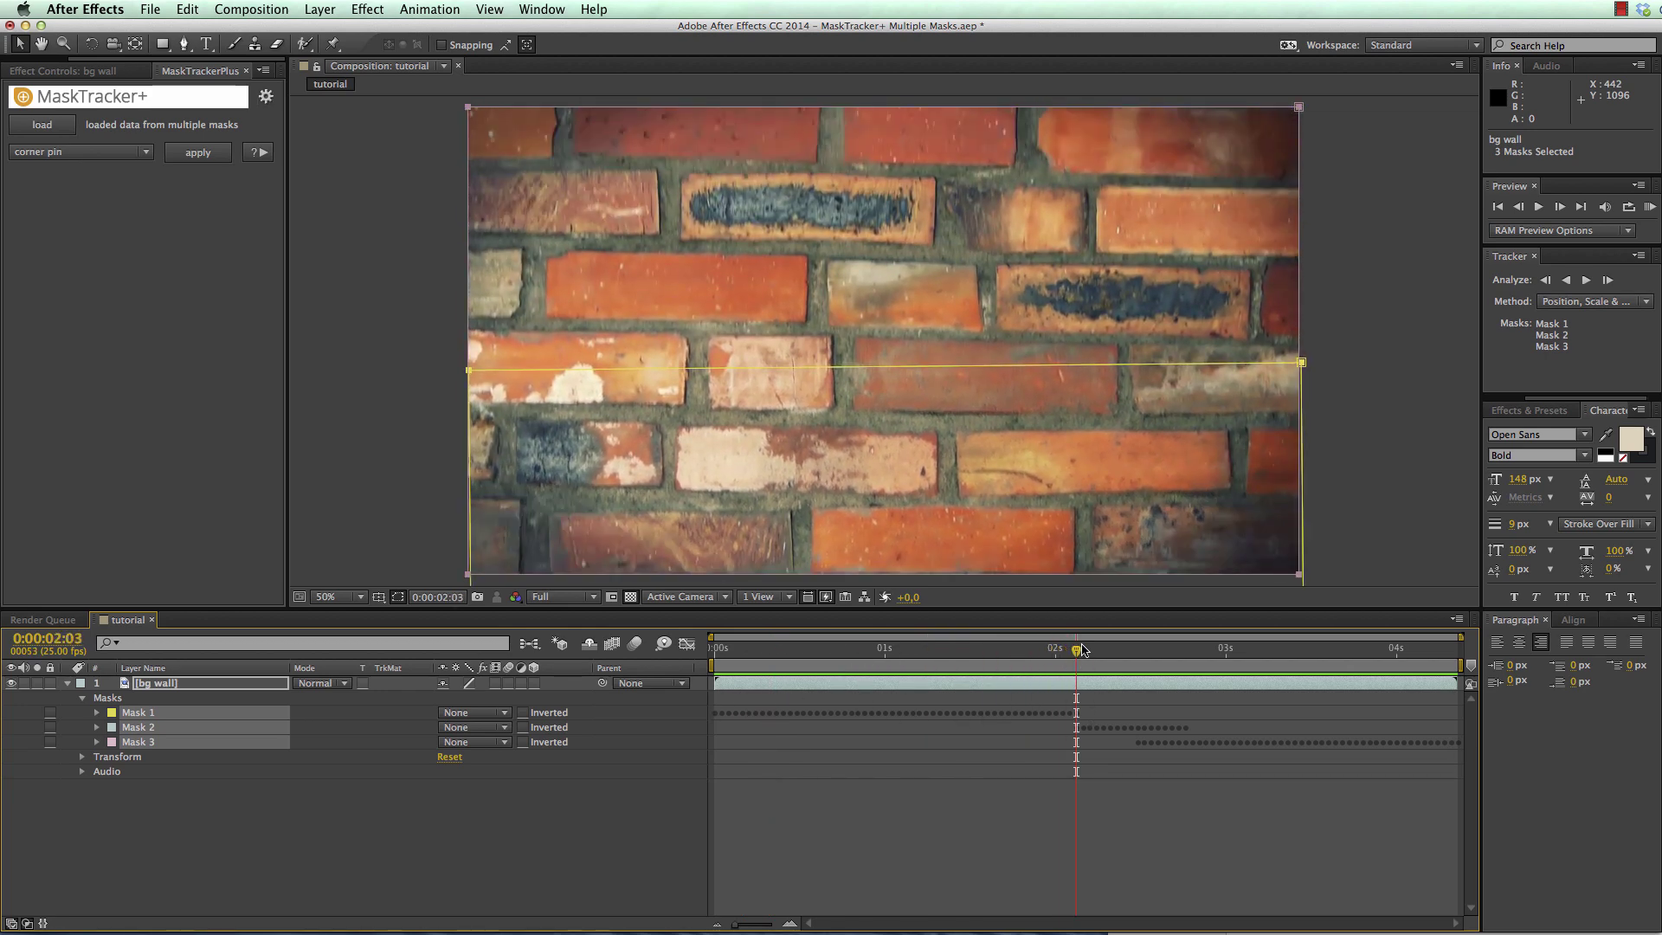
pyautogui.moveTo(1076, 654); pyautogui.dragTo(1228, 665)
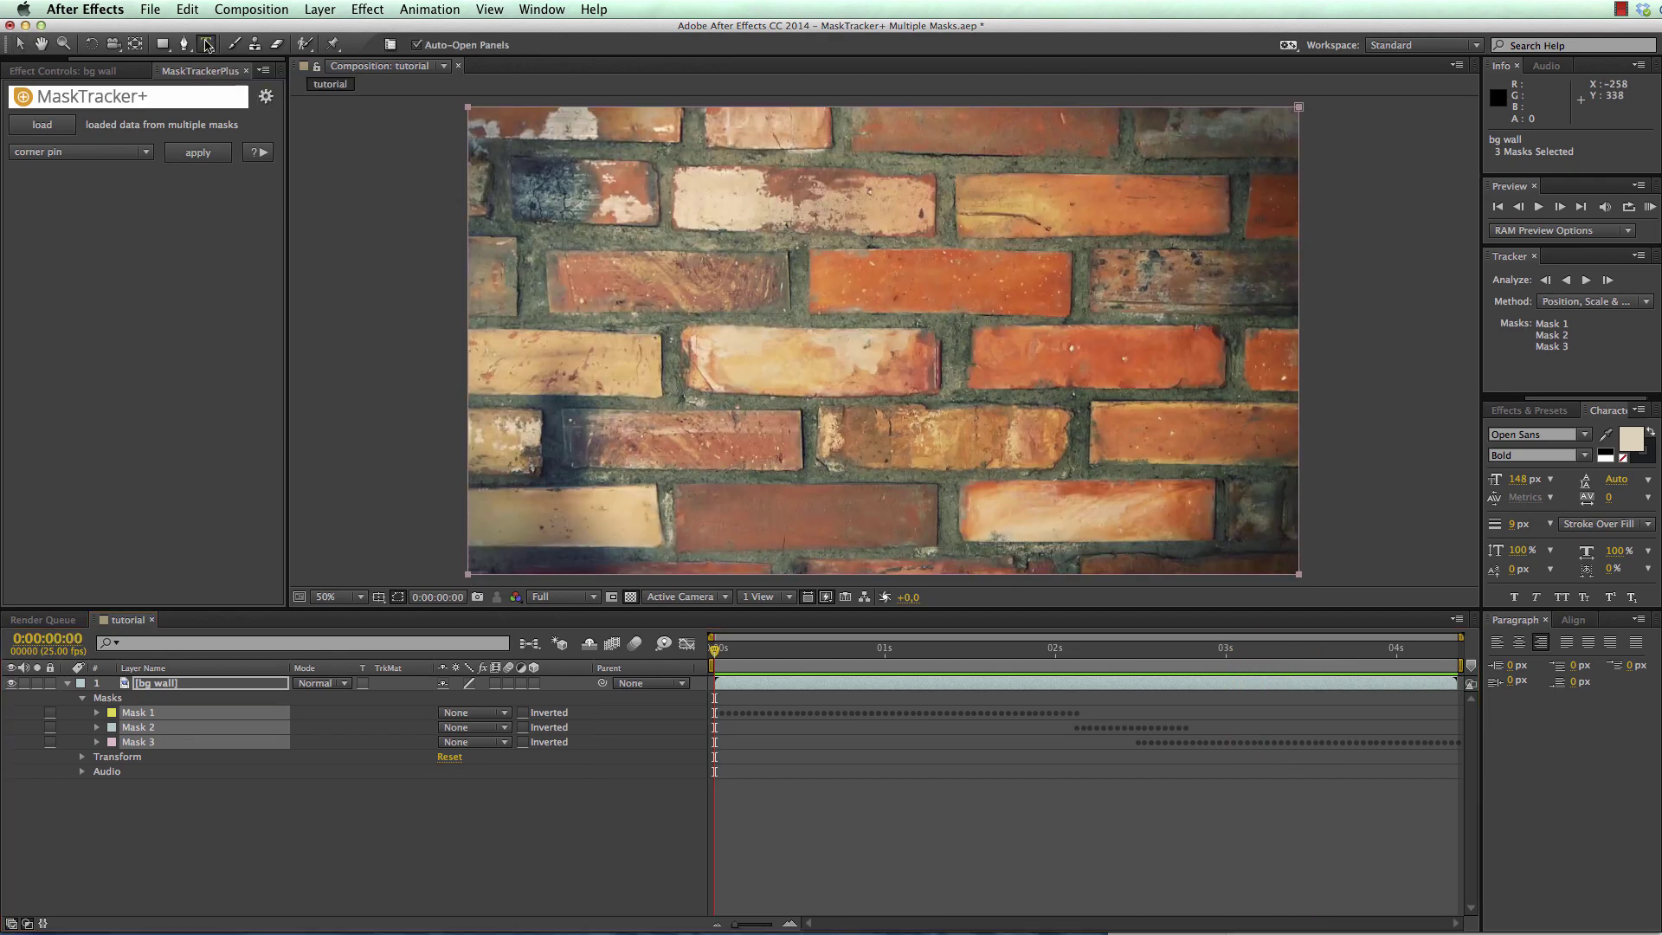
# Add a 225 px 'my title' text layer centred on the wall
pyautogui.click(538, 332)
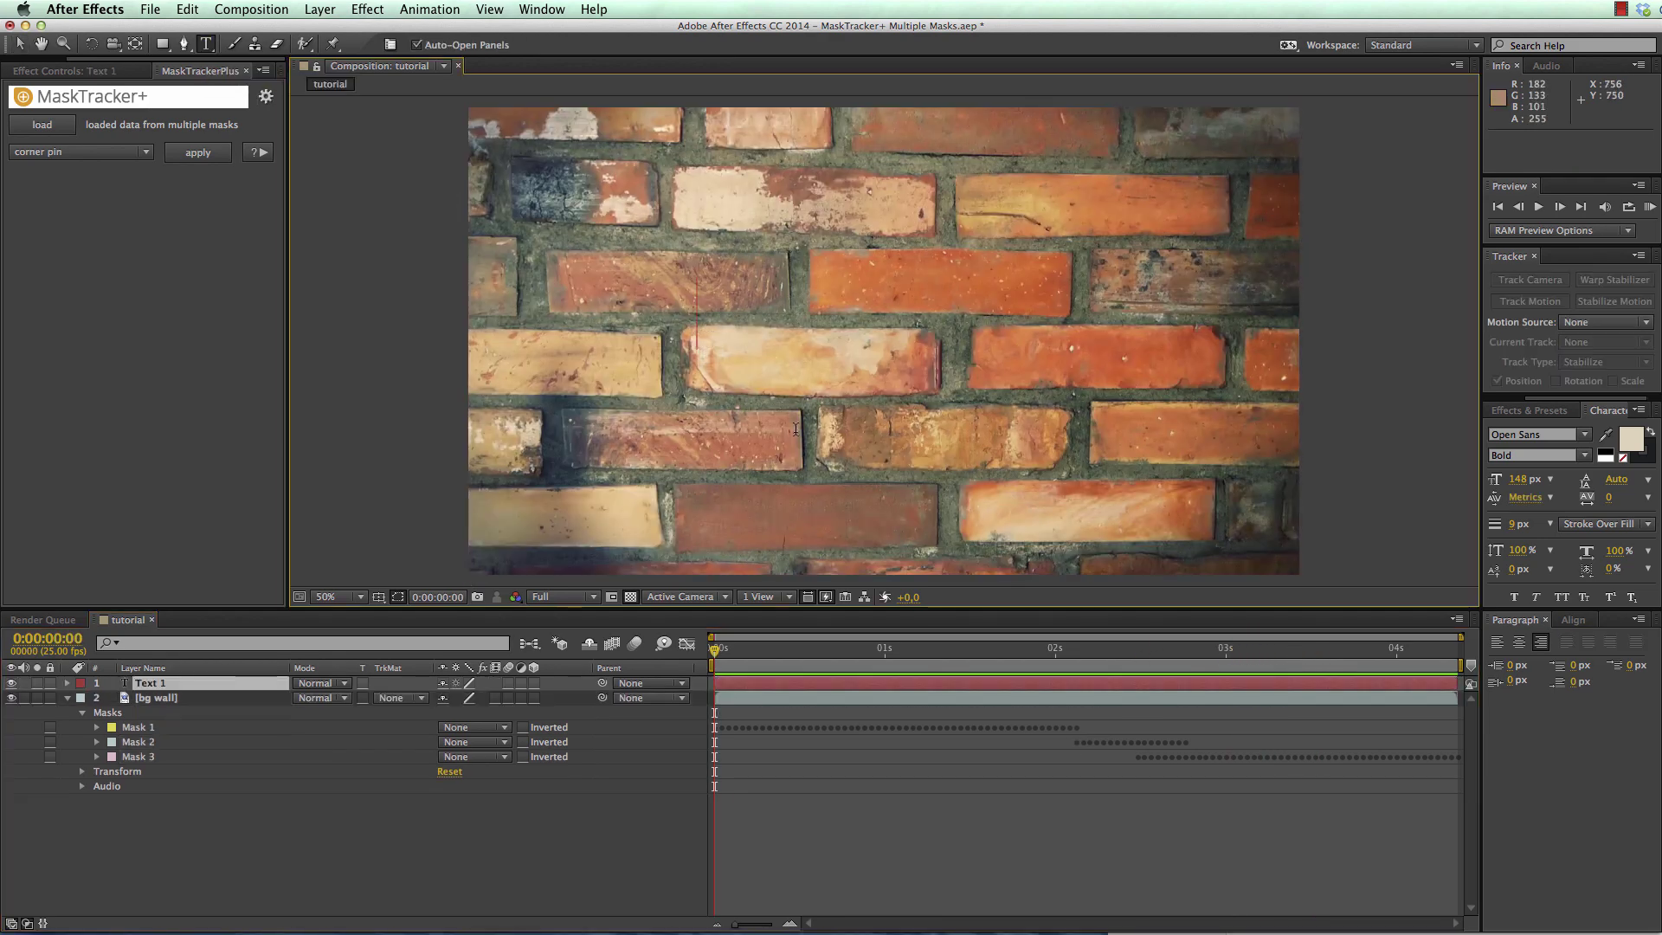
pyautogui.write('my title')
pyautogui.hotkey('ctrl', 'a')
pyautogui.moveTo(1522, 479); pyautogui.dragTo(1558, 479)
pyautogui.click(19, 43)
pyautogui.moveTo(606, 320); pyautogui.dragTo(981, 341)
# Apply MaskTracker+ move mode to the my title layer and preview it following the wall
pyautogui.click(76, 154)
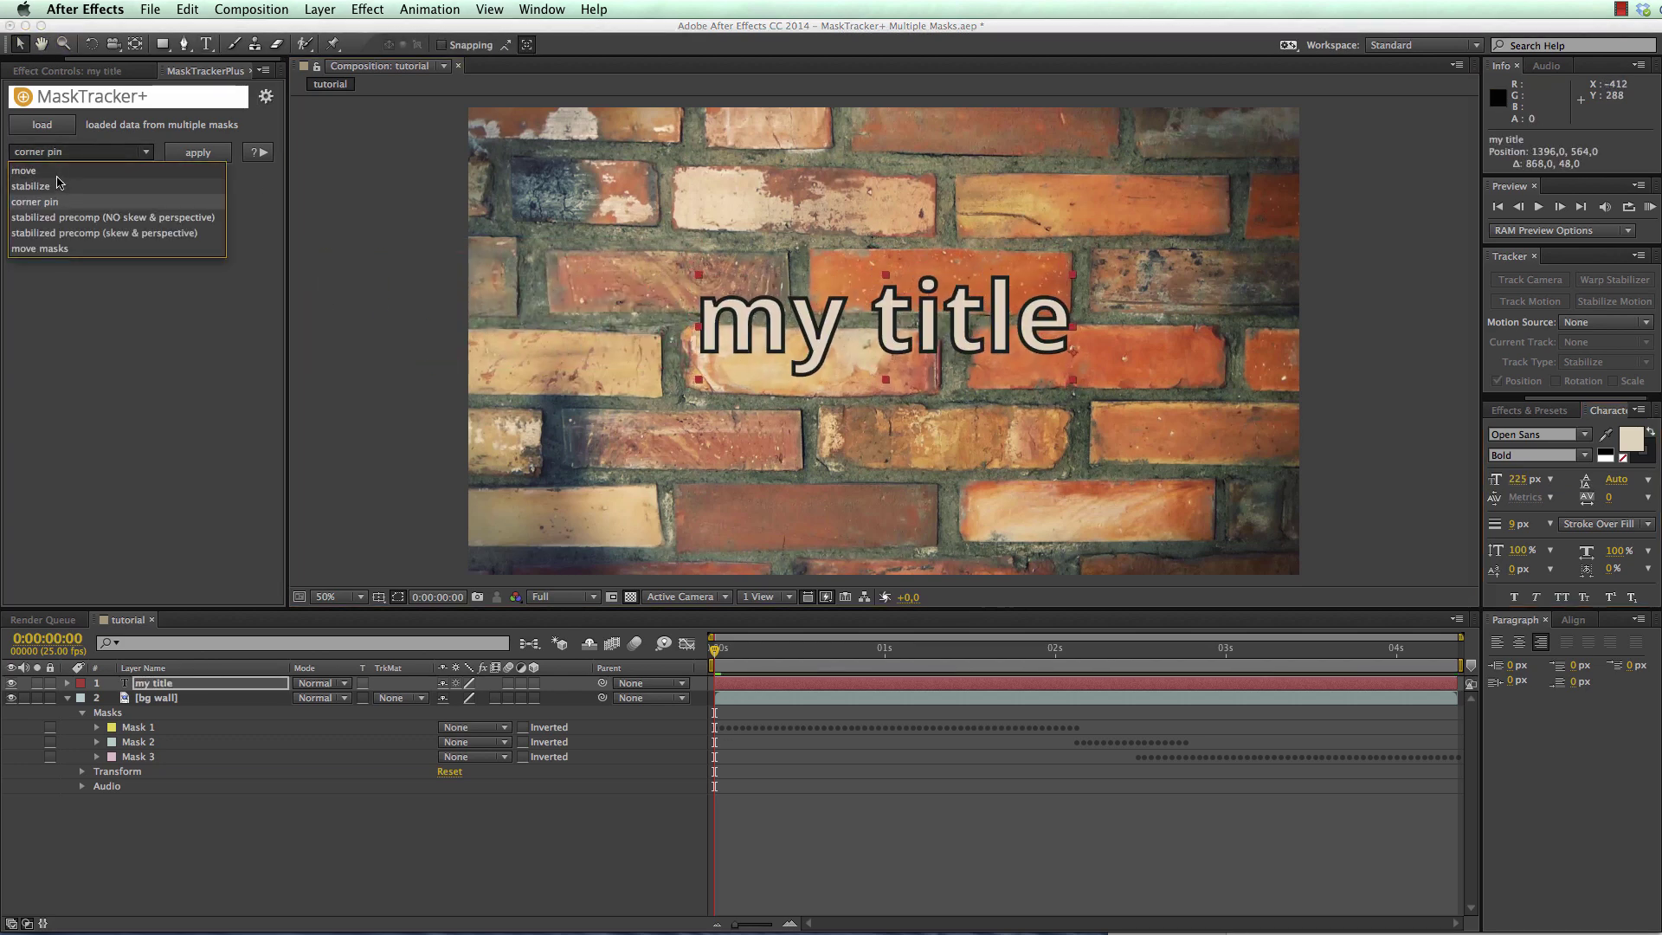
pyautogui.click(60, 182)
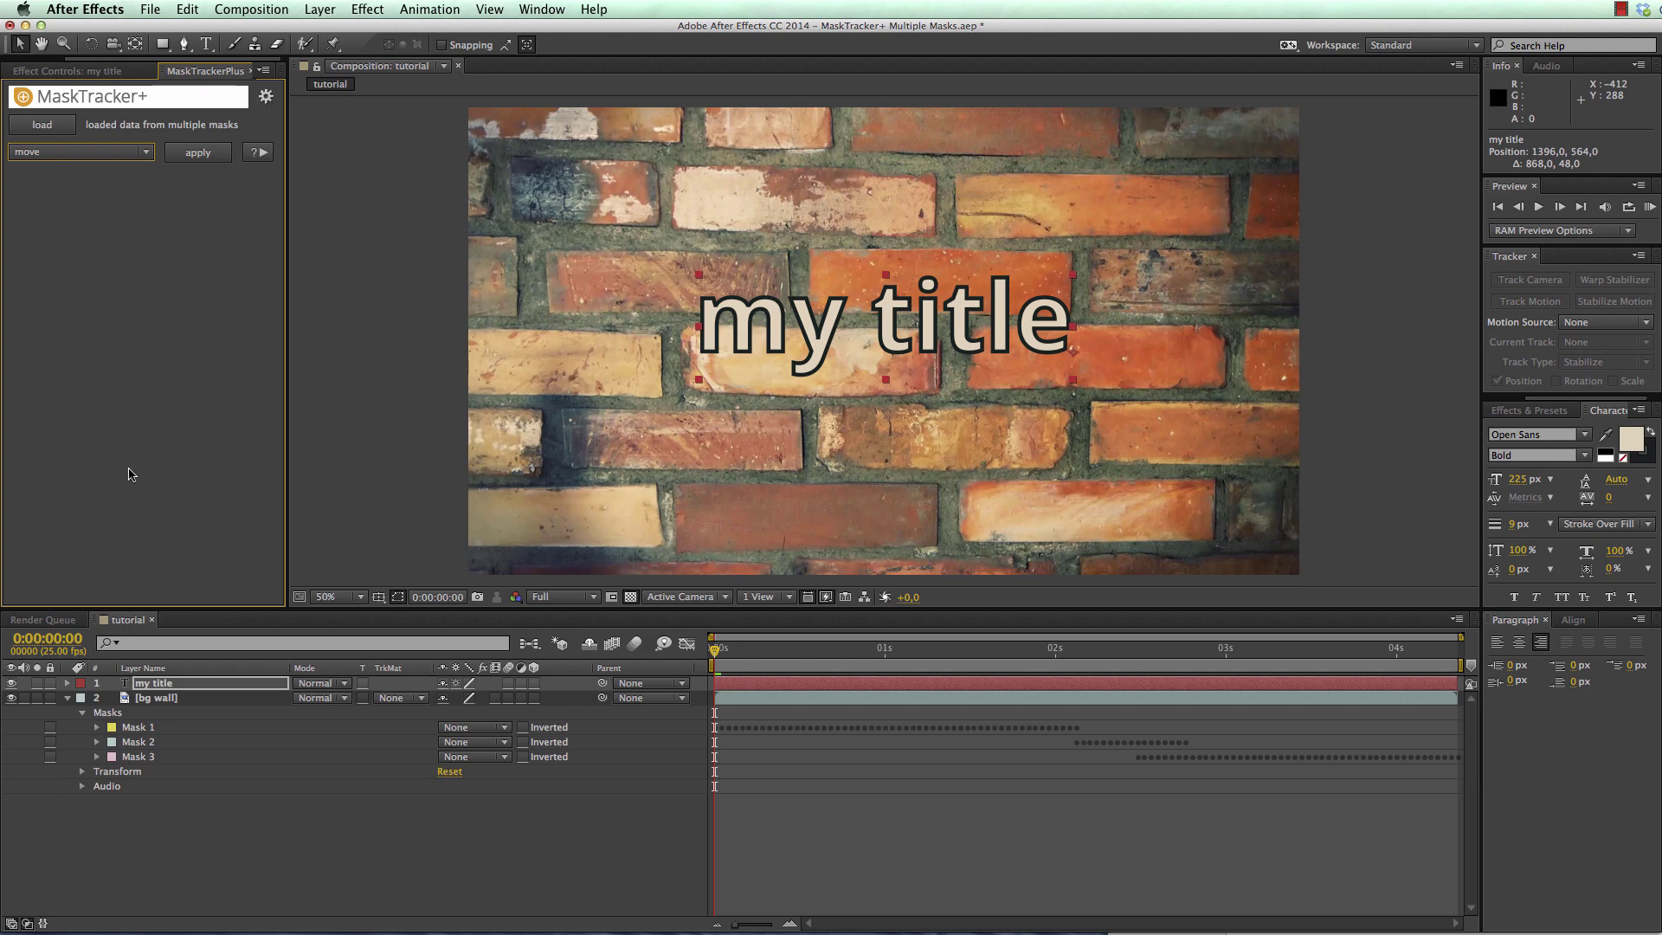
pyautogui.click(173, 685)
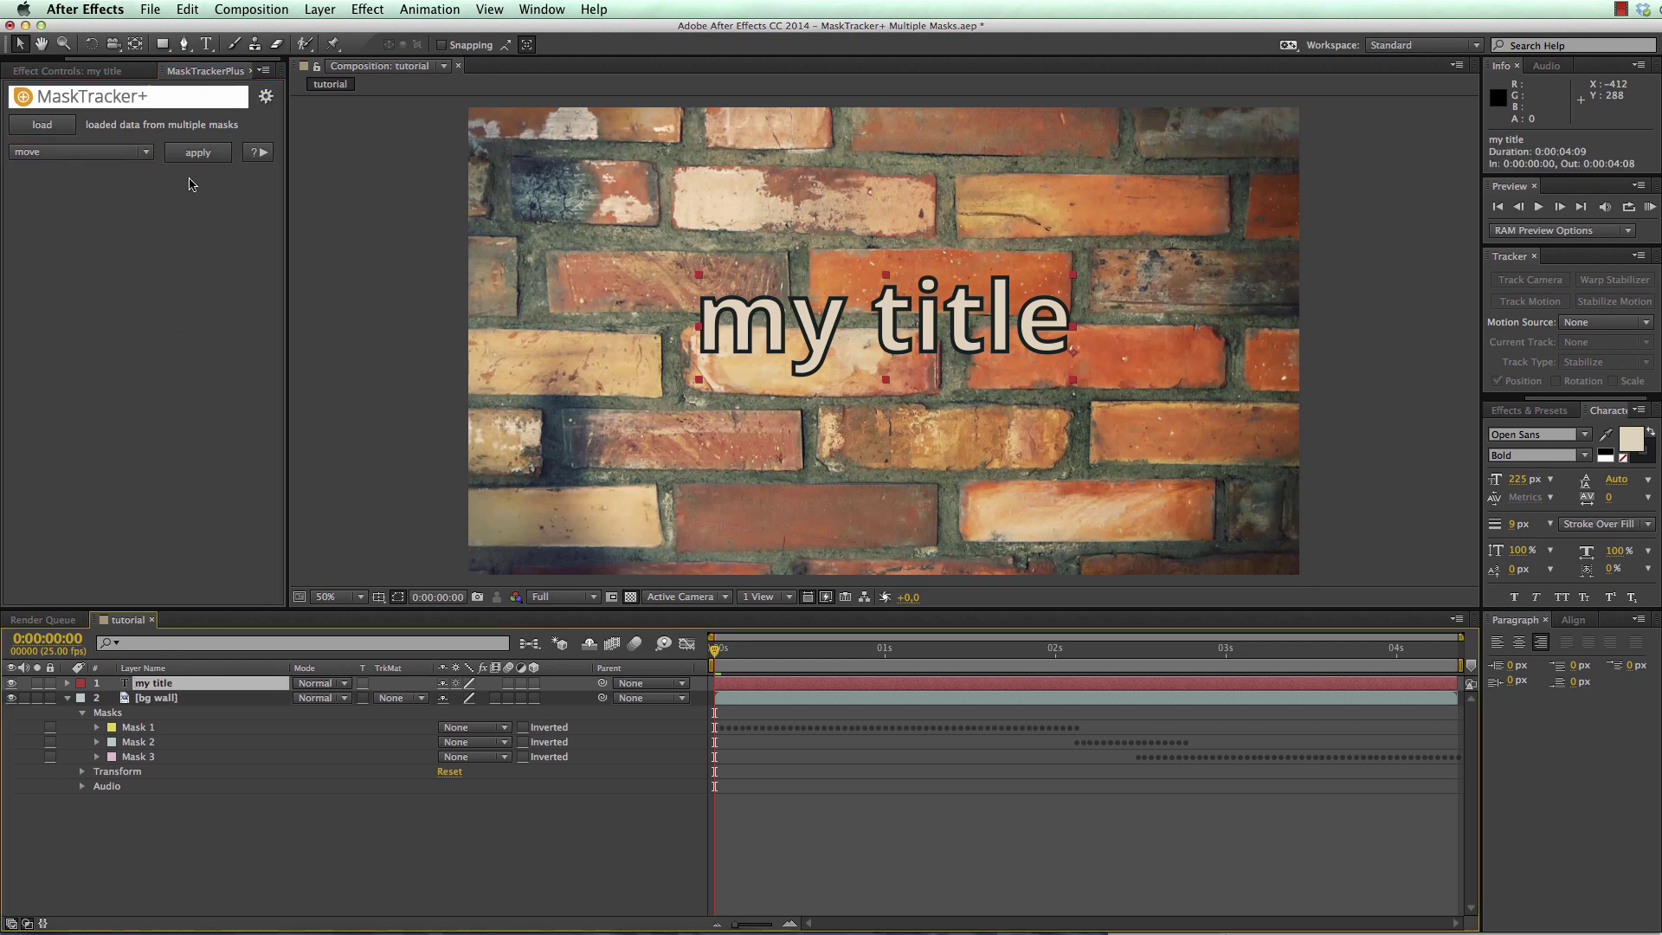
pyautogui.click(212, 154)
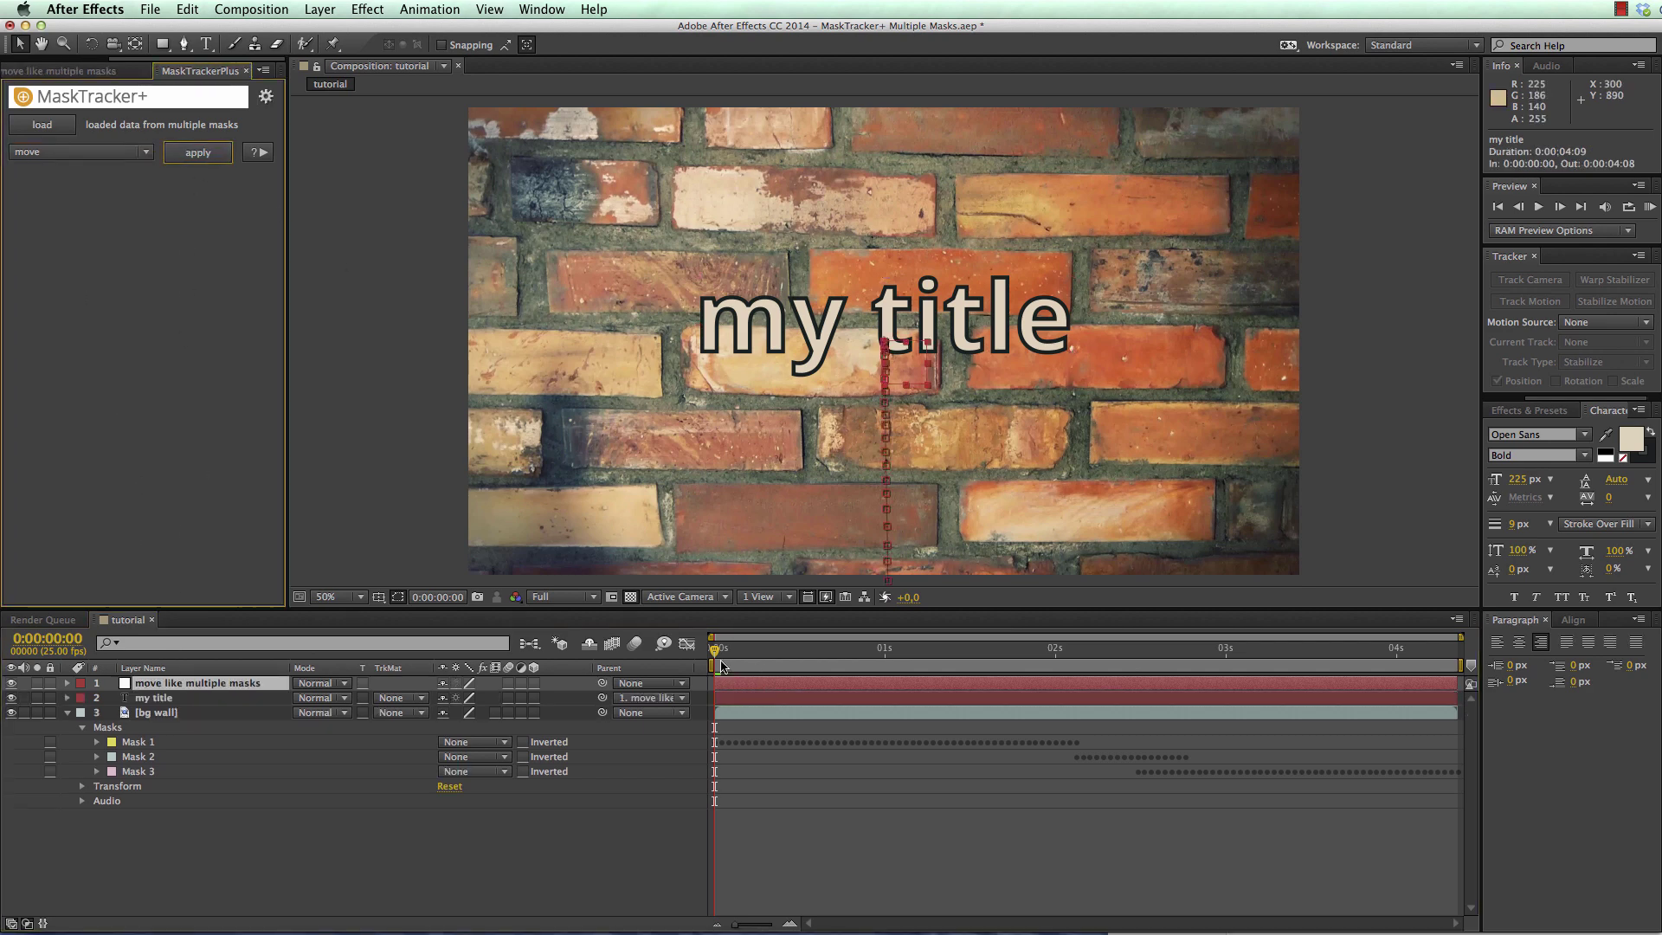
pyautogui.moveTo(722, 665); pyautogui.dragTo(1356, 655)
# Add a smaller 'my actor' text layer at the wall's lower right
pyautogui.press('super+t')
pyautogui.click(822, 377)
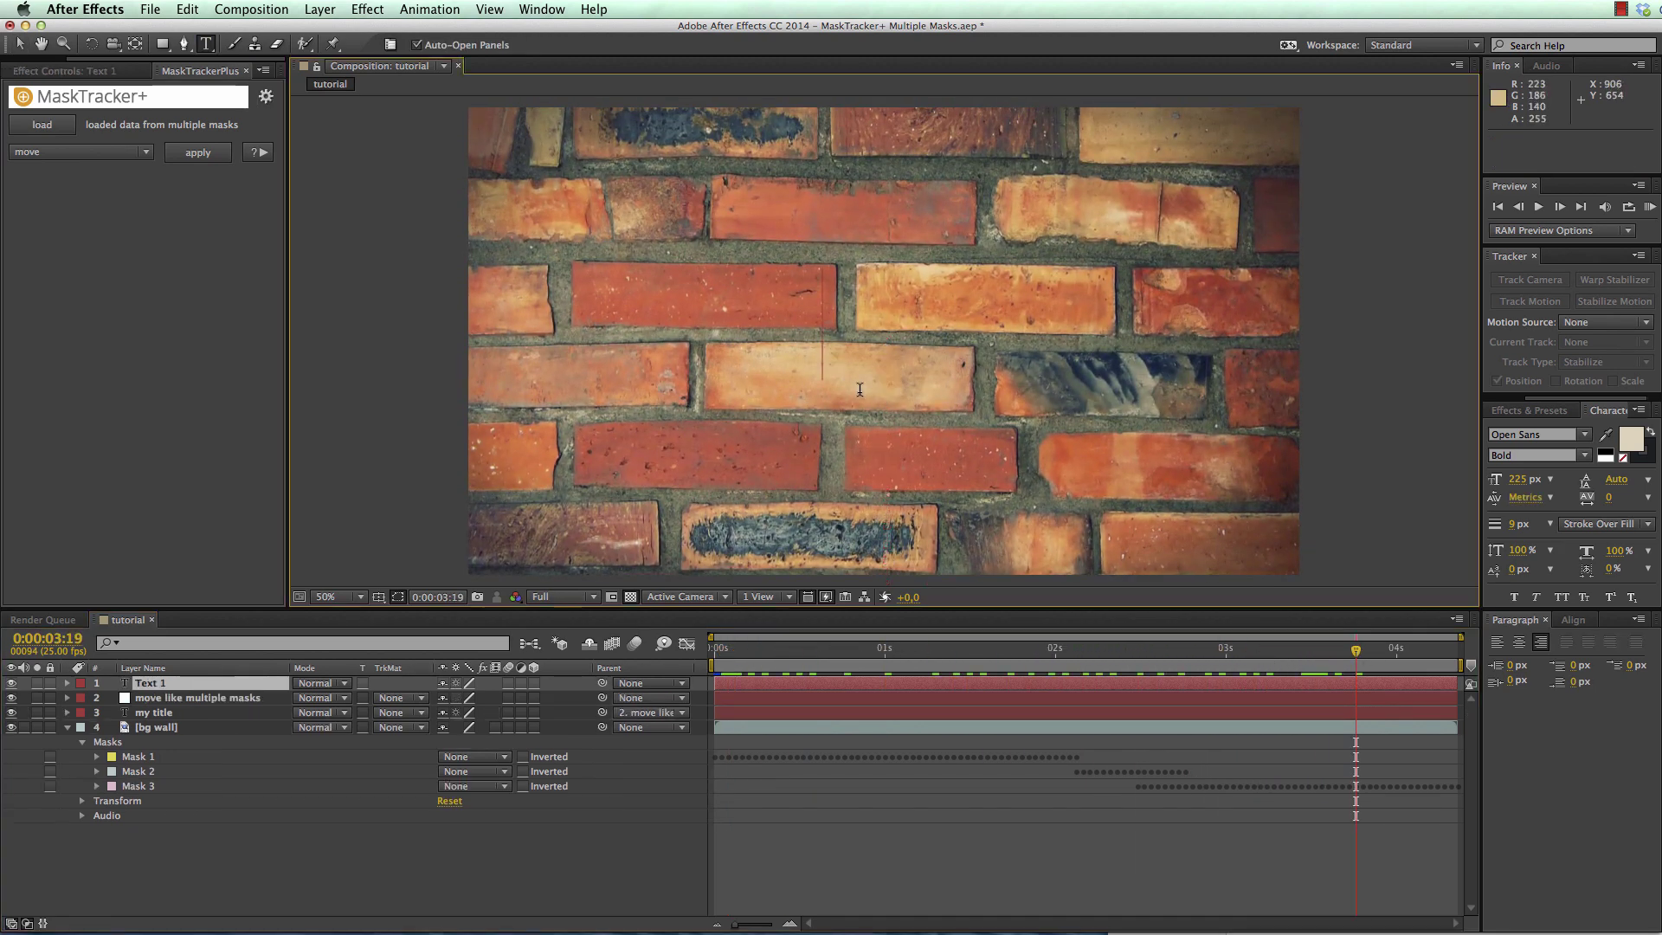
pyautogui.write('my actor')
pyautogui.press('super+a')
pyautogui.moveTo(1518, 479); pyautogui.dragTo(1448, 479)
pyautogui.click(19, 43)
pyautogui.moveTo(709, 339); pyautogui.dragTo(1068, 400)
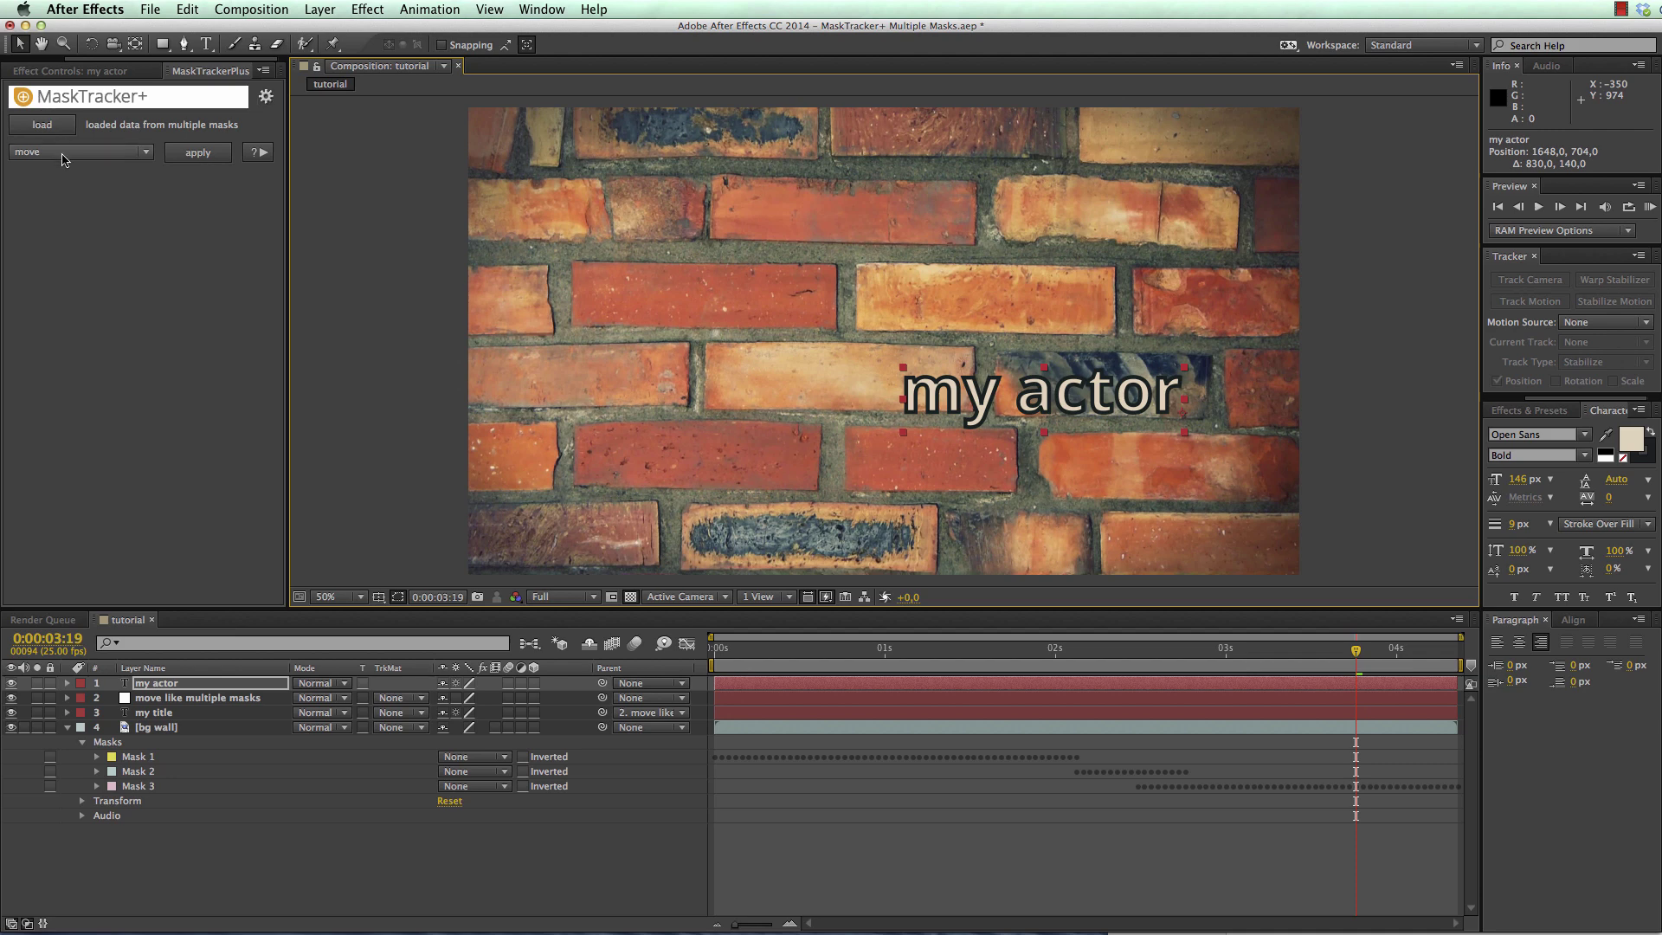
# Parent my actor to the 'move like multiple masks' layer and scrub to check its motion
pyautogui.click(184, 699)
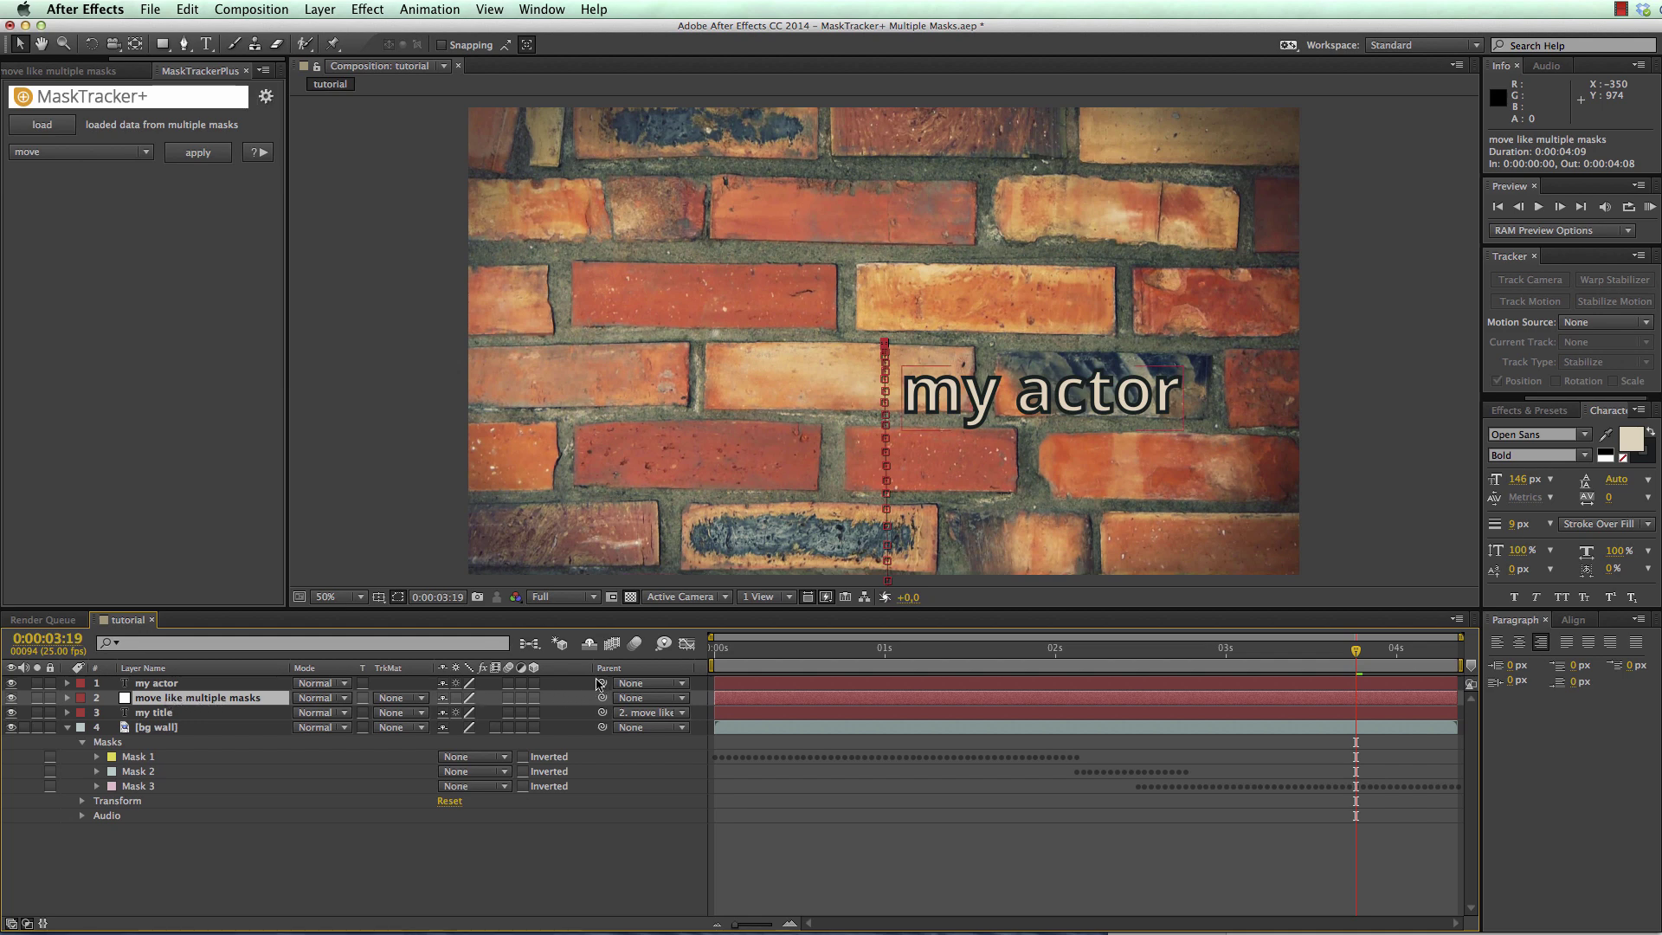
pyautogui.moveTo(603, 684); pyautogui.dragTo(604, 702)
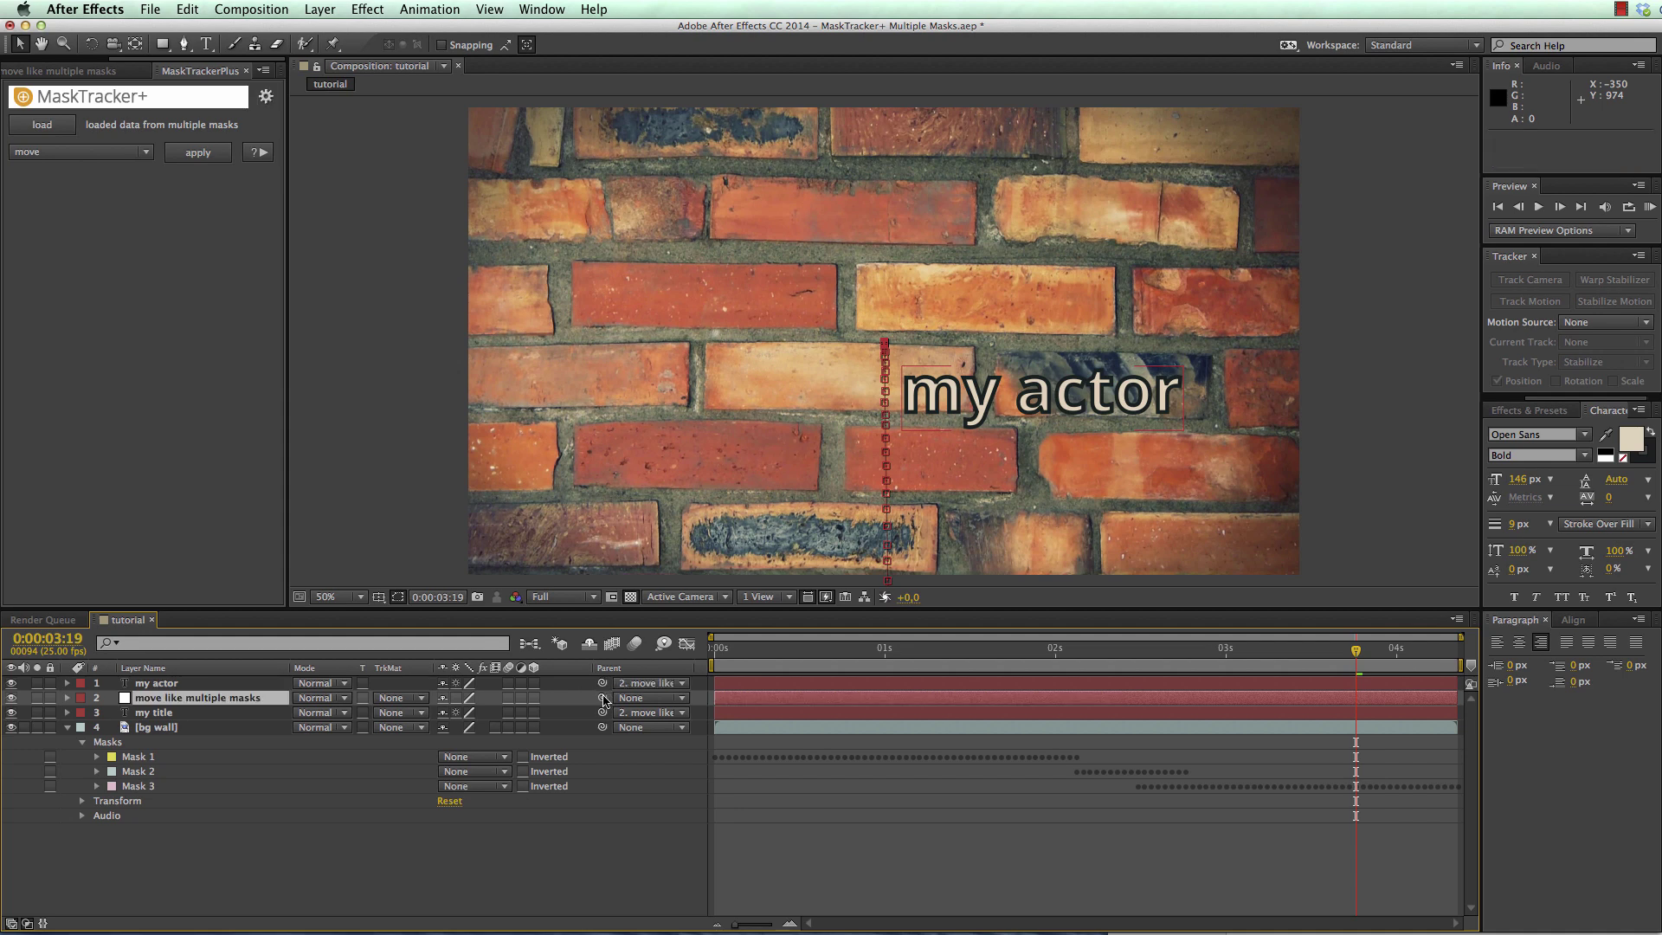
pyautogui.moveTo(1356, 650); pyautogui.dragTo(990, 662)
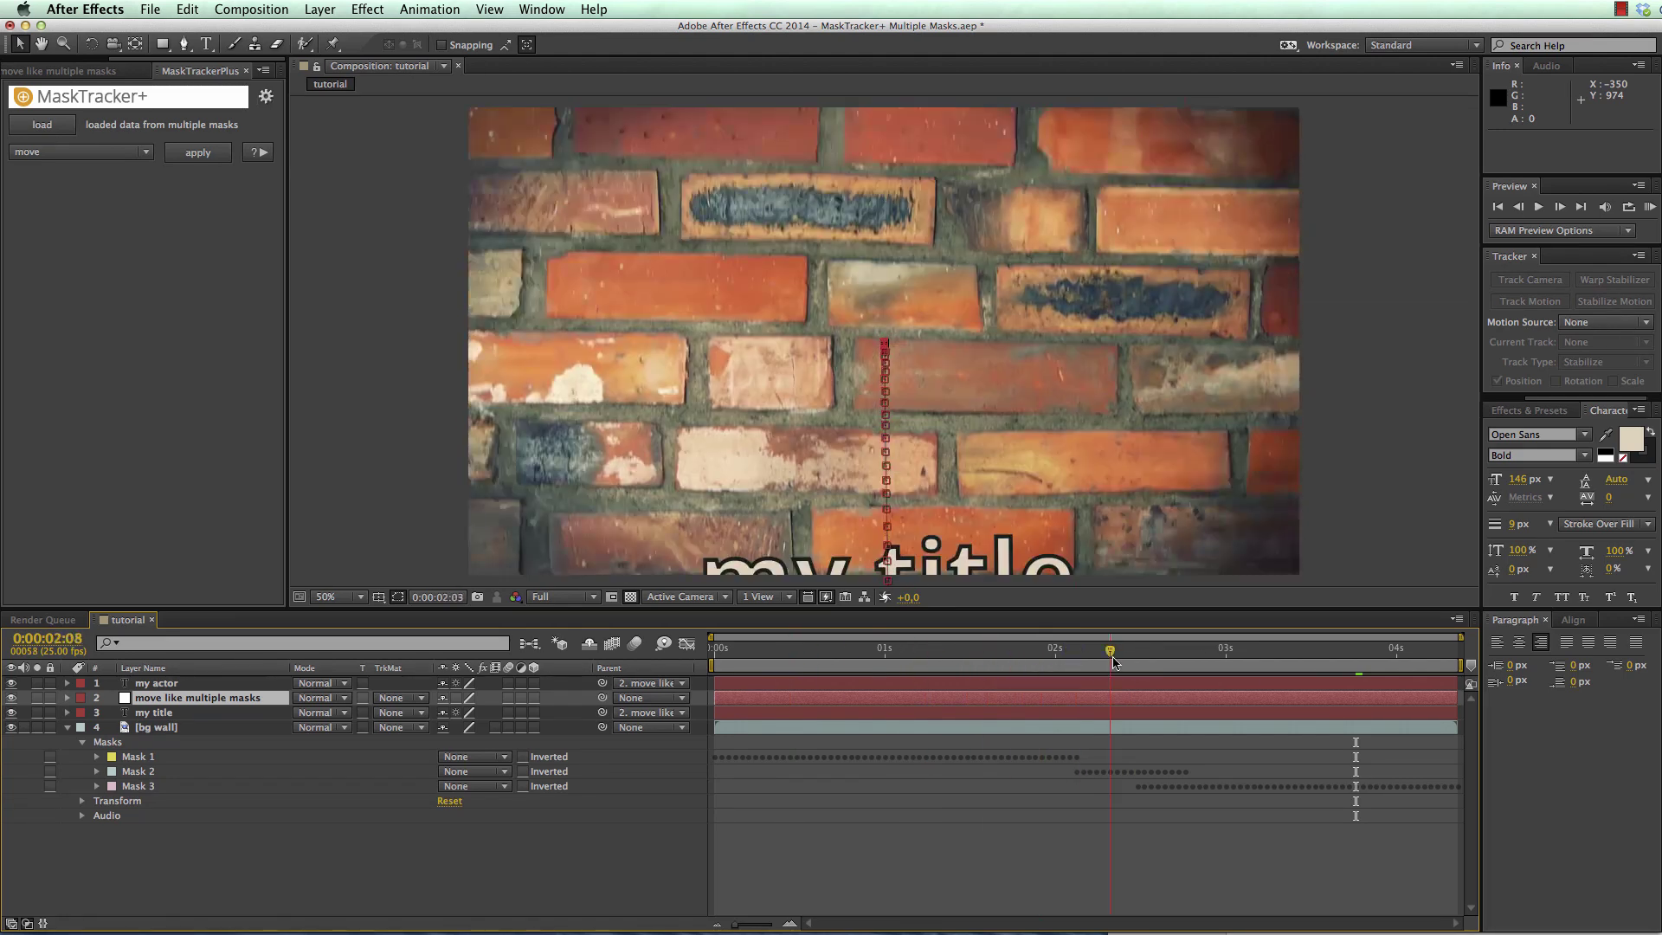
pyautogui.moveTo(1141, 662); pyautogui.dragTo(1331, 665)
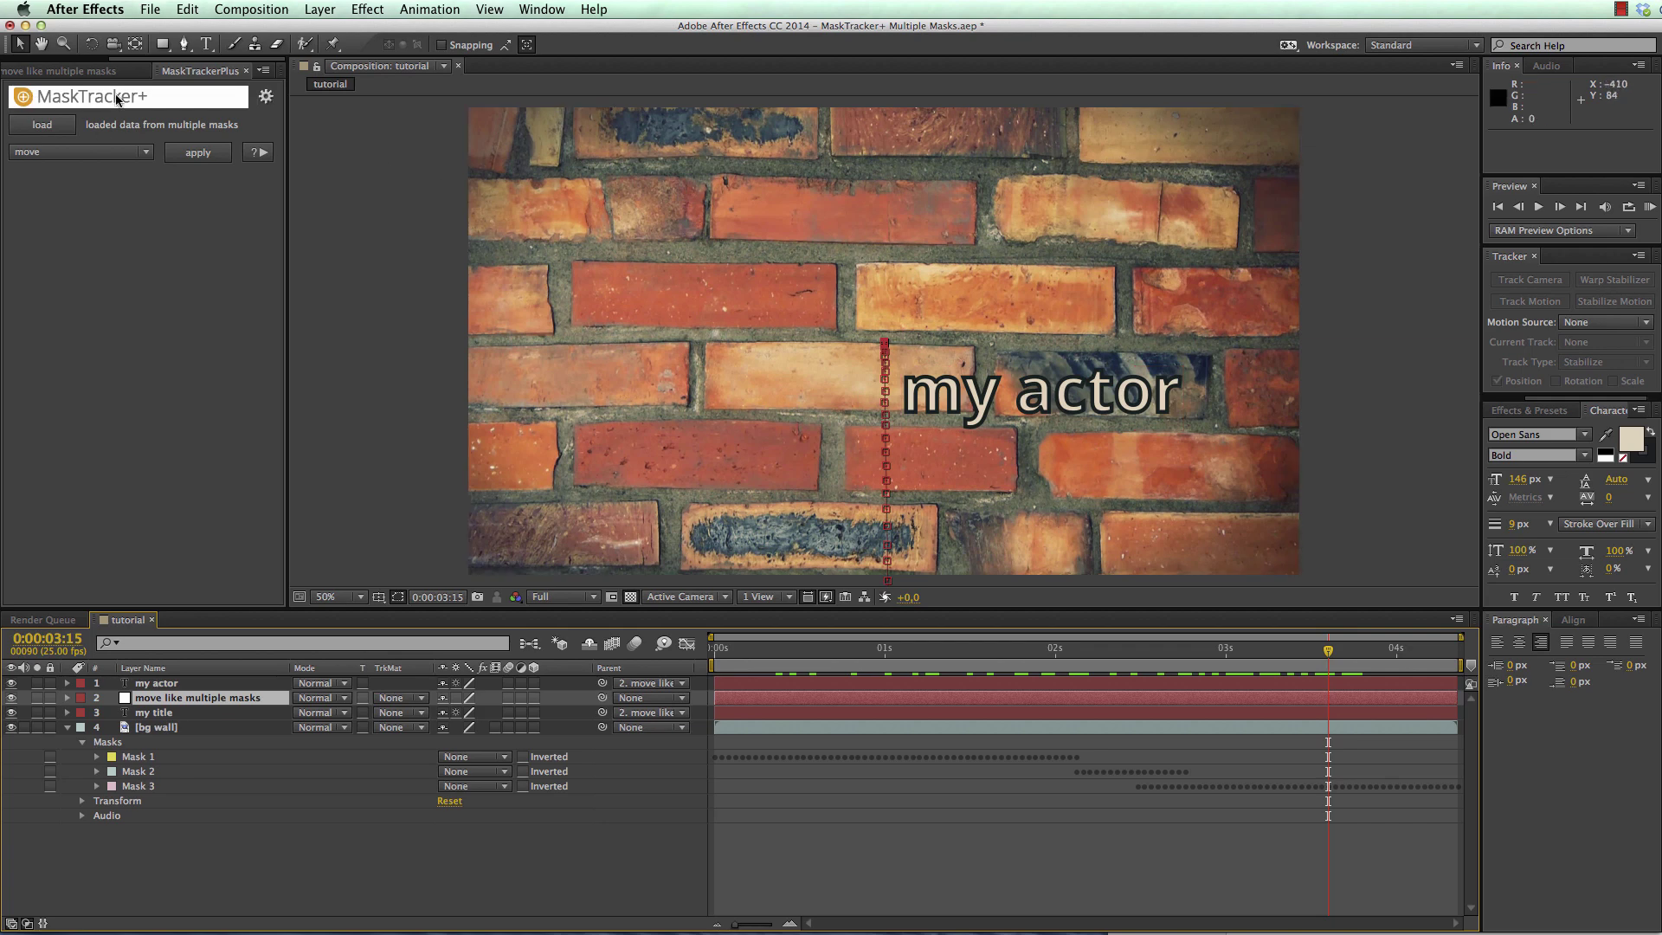
# Place the mathias photo from the Project panel into the composition
pyautogui.moveTo(138, 61); pyautogui.dragTo(4, 60)
pyautogui.click(19, 73)
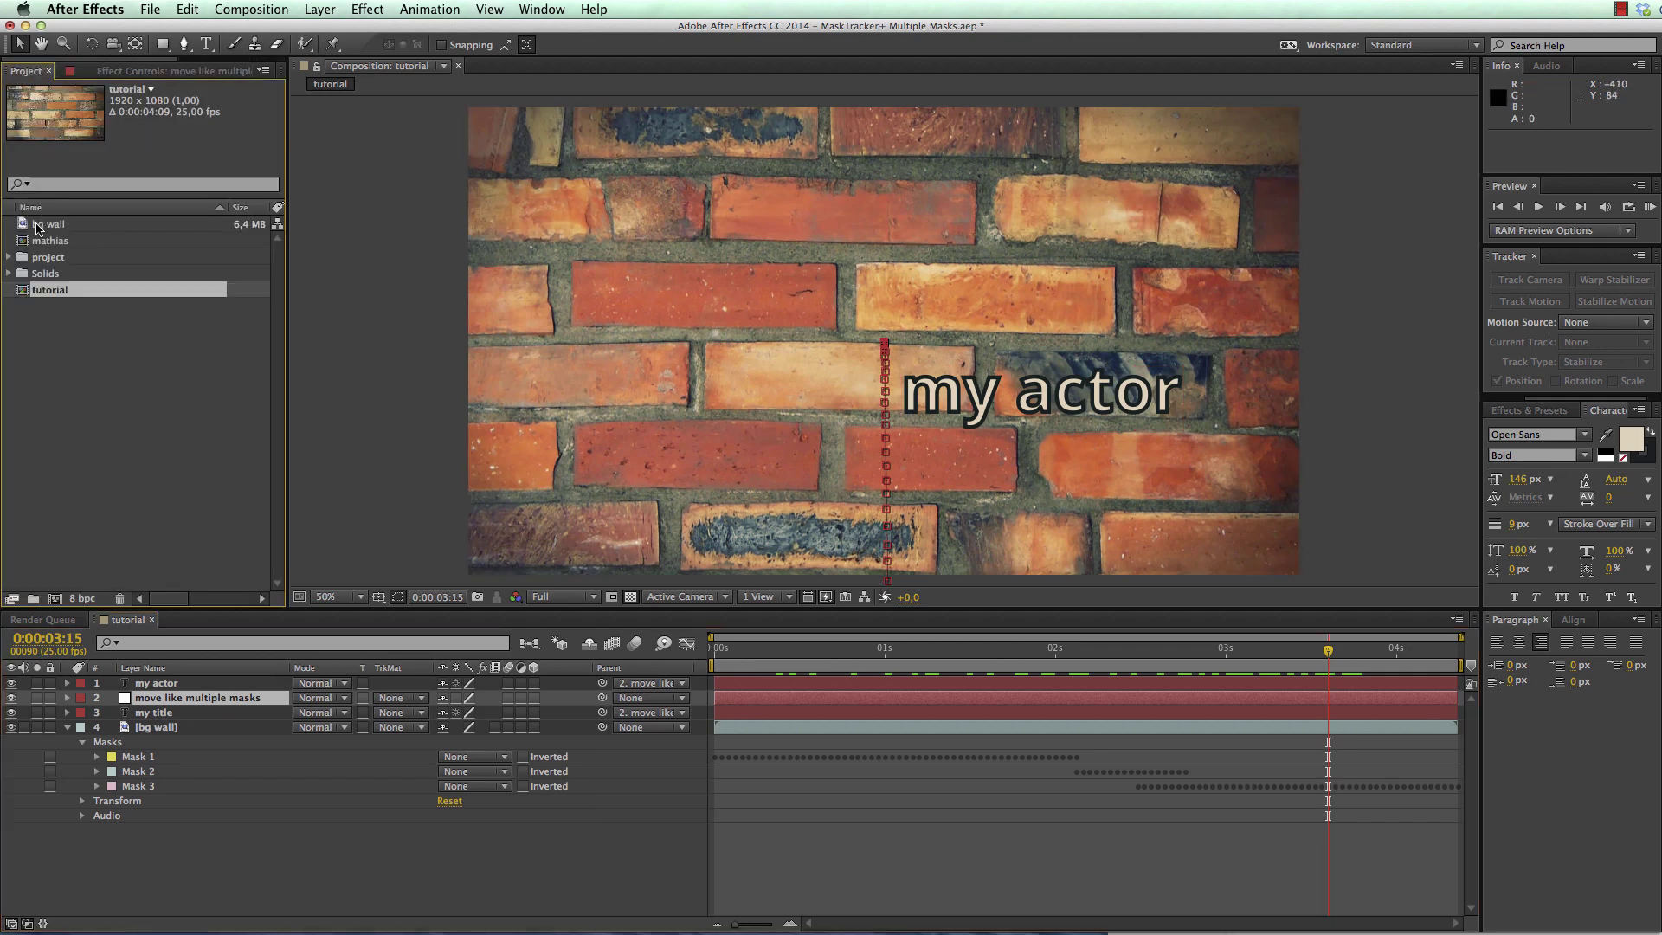
pyautogui.moveTo(52, 241); pyautogui.dragTo(707, 316)
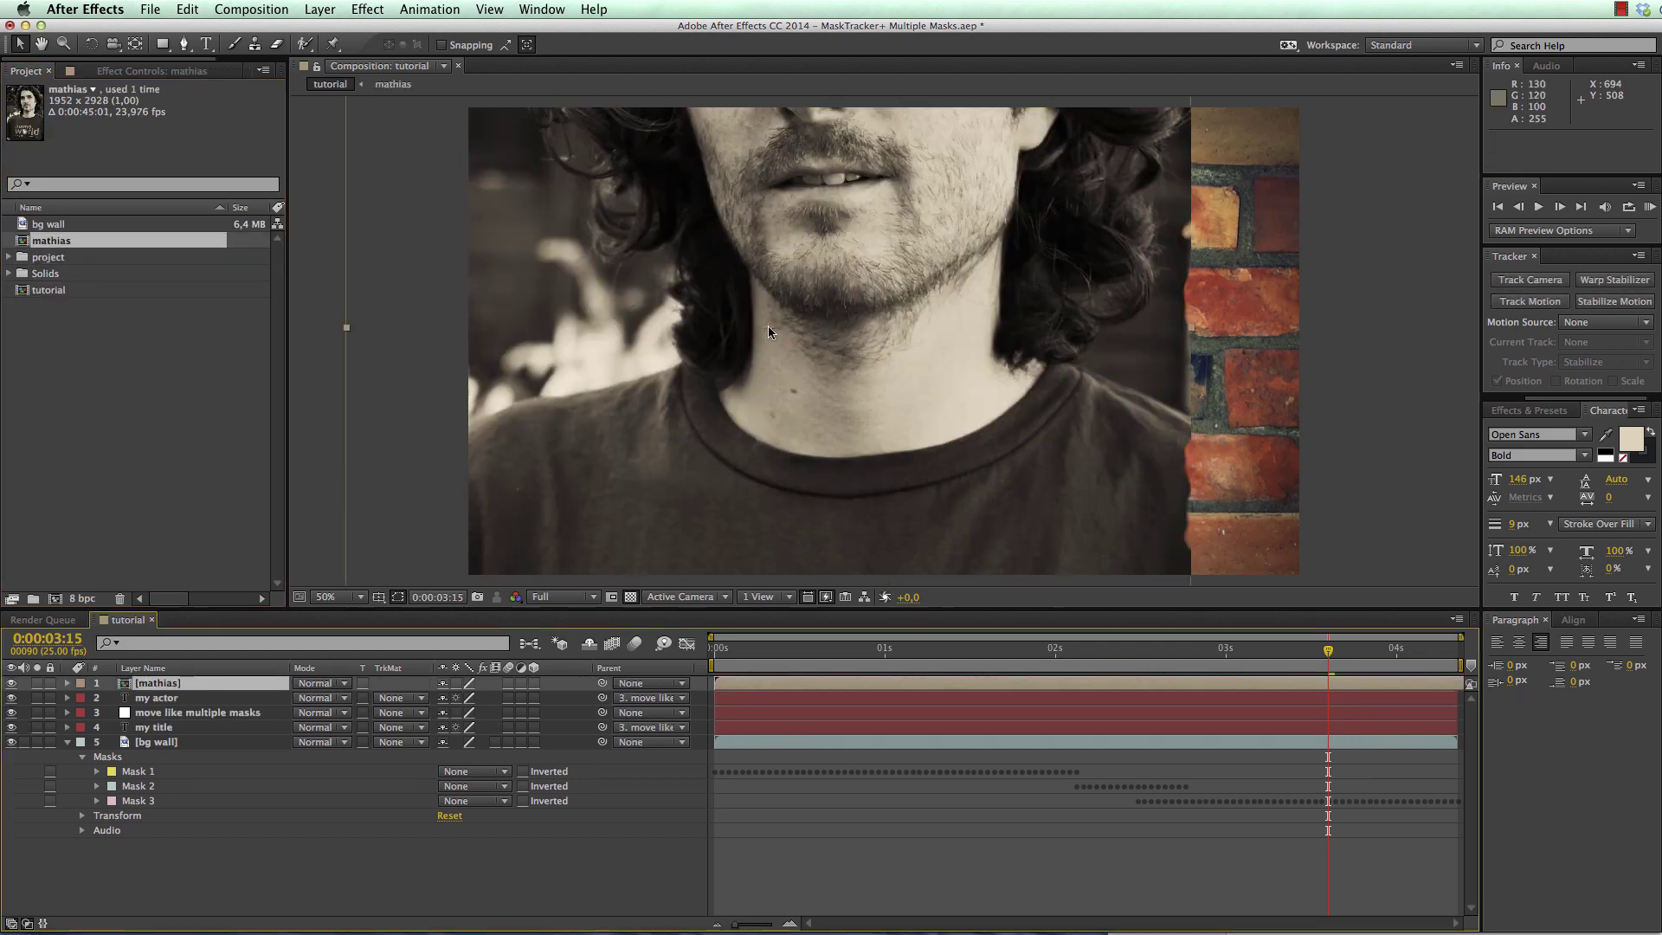
# Apply MaskTracker+ corner pin tracking to the mathias layer using CC Power Pin
pyautogui.moveTo(153, 62); pyautogui.dragTo(234, 63)
pyautogui.click(199, 71)
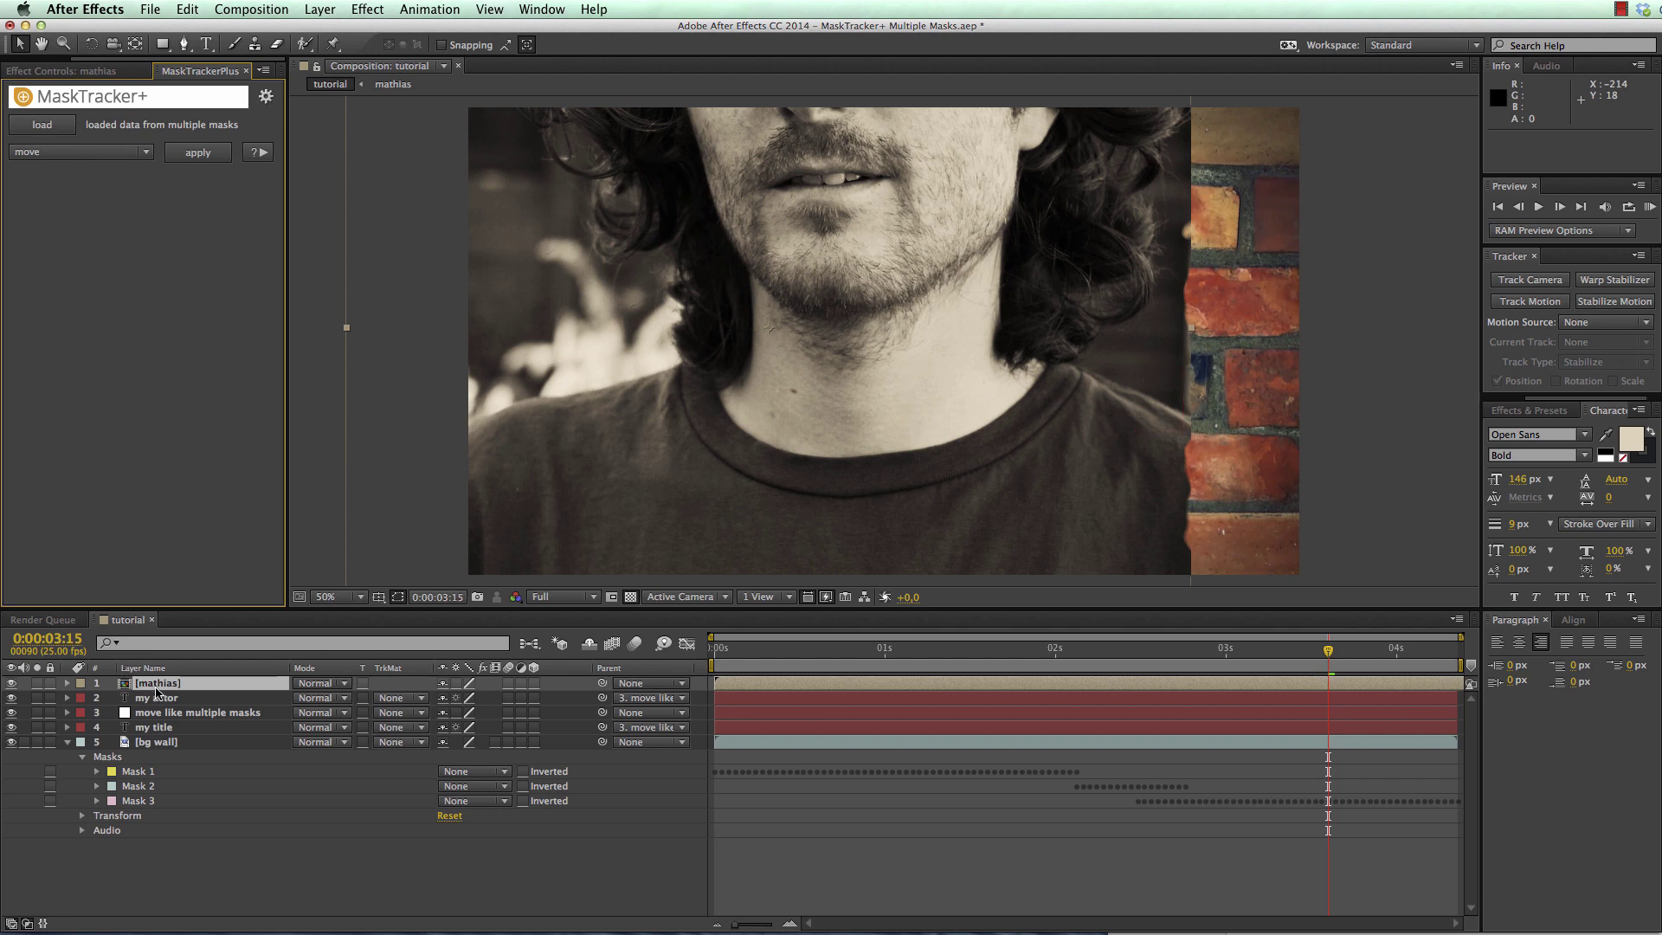
pyautogui.click(172, 684)
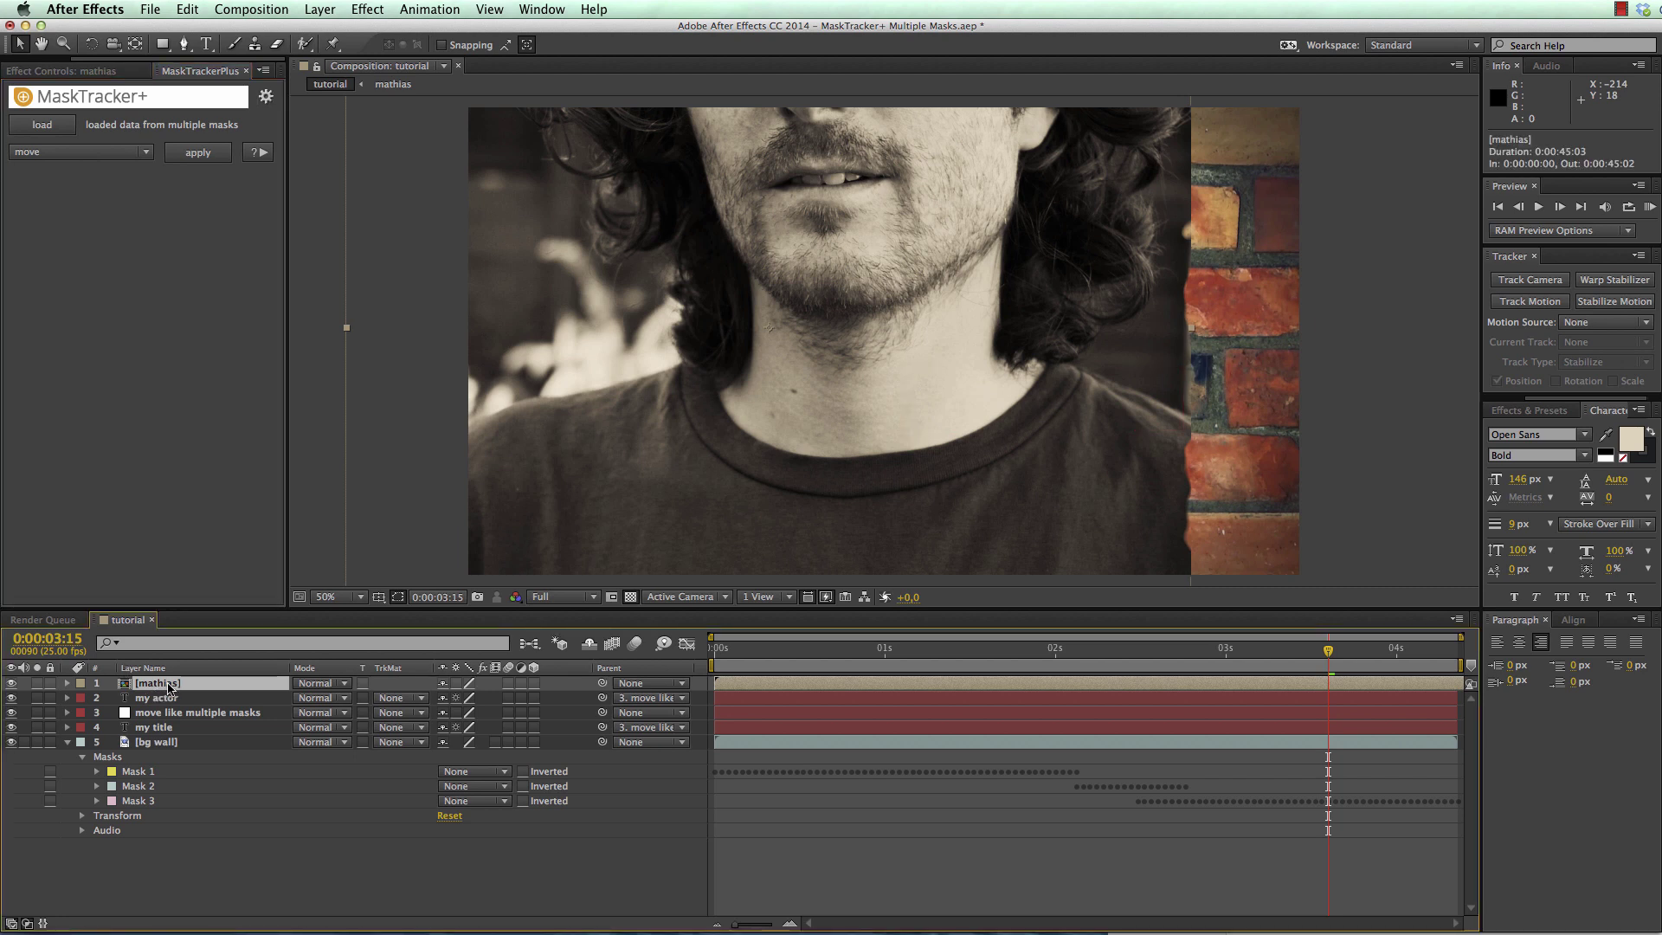
pyautogui.click(140, 152)
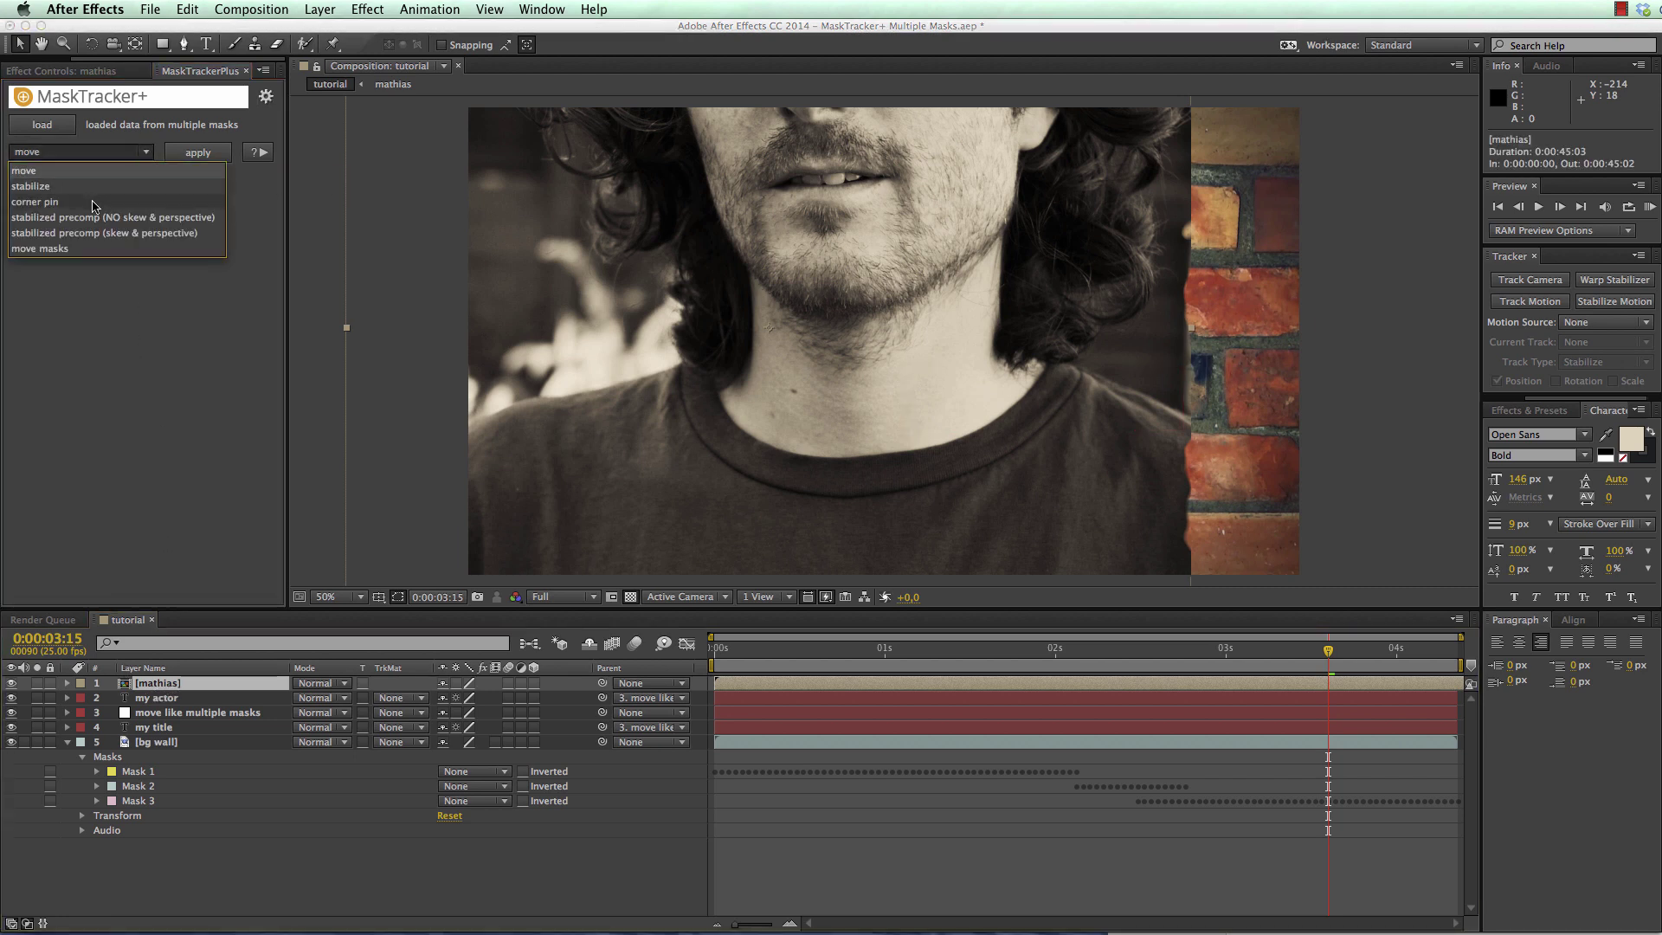
pyautogui.click(95, 204)
pyautogui.click(192, 154)
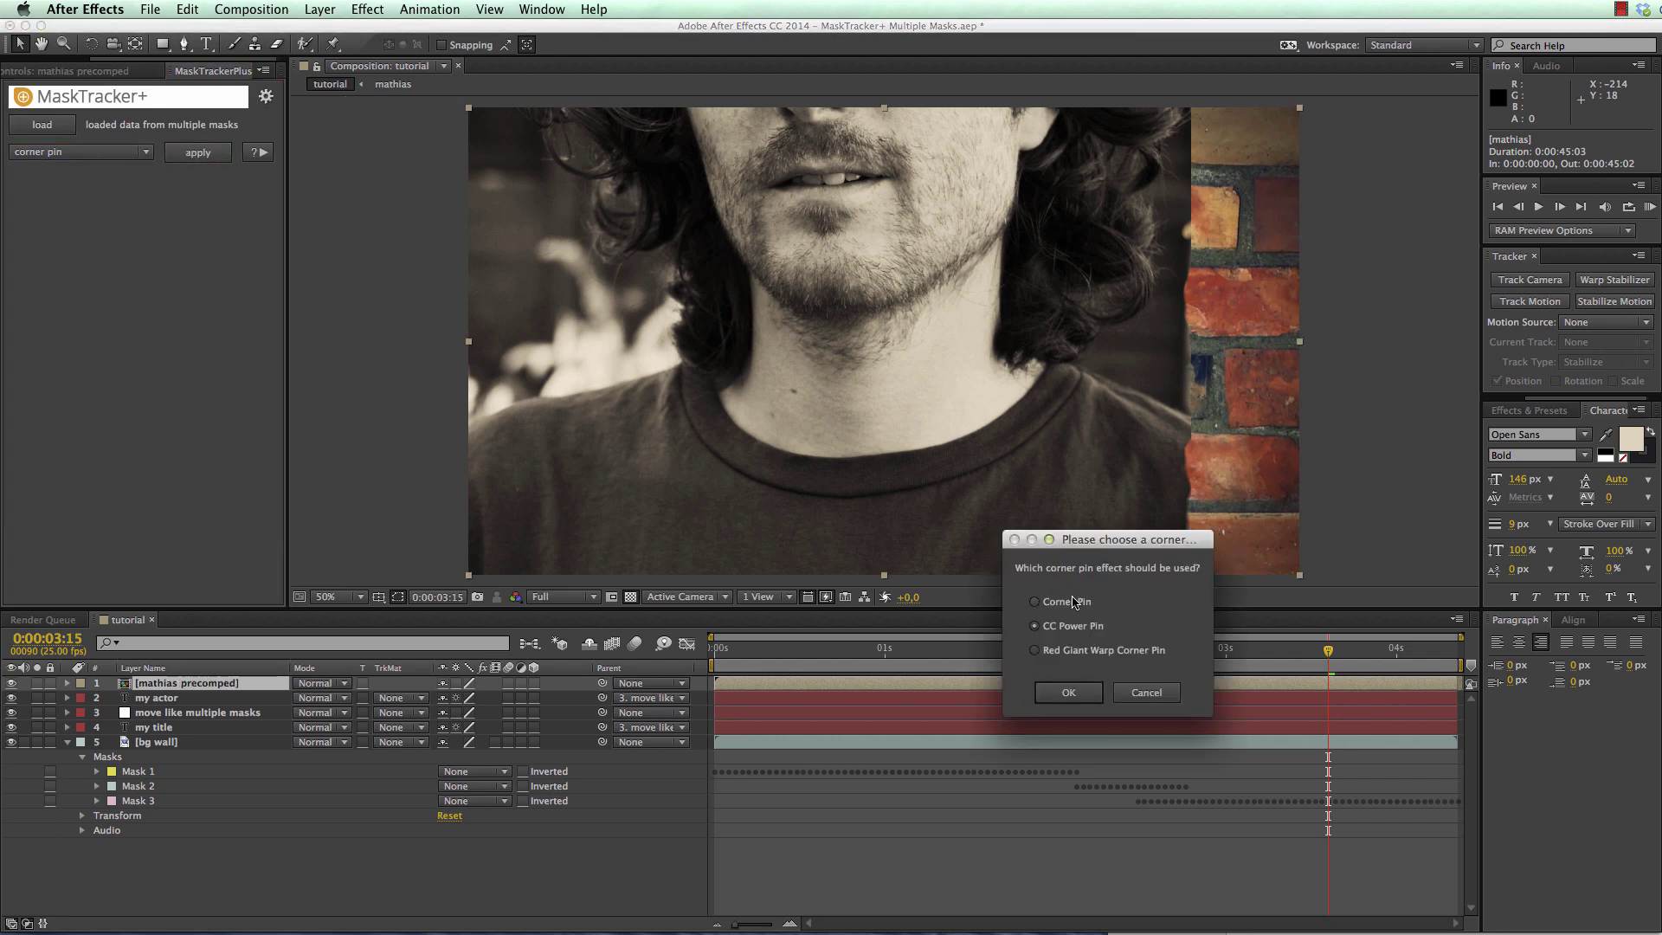
pyautogui.click(1070, 695)
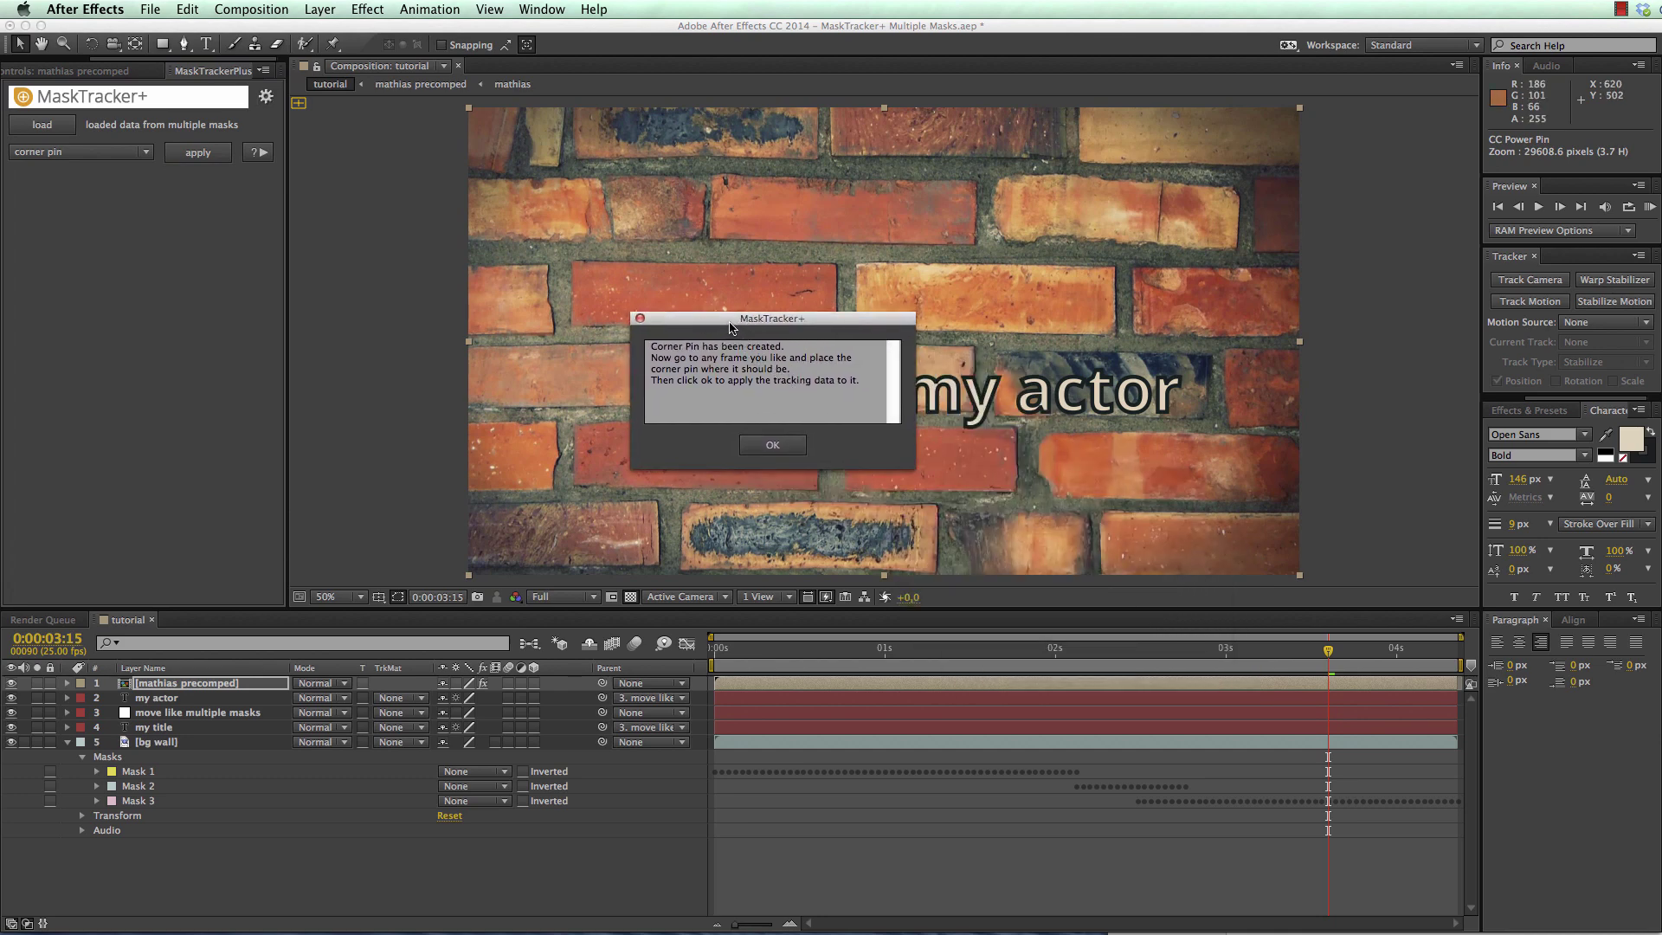
# Drag the CC Power Pin corners to shrink and tilt the mathias photo onto the wall's left, then confirm
pyautogui.moveTo(730, 328); pyautogui.dragTo(216, 263)
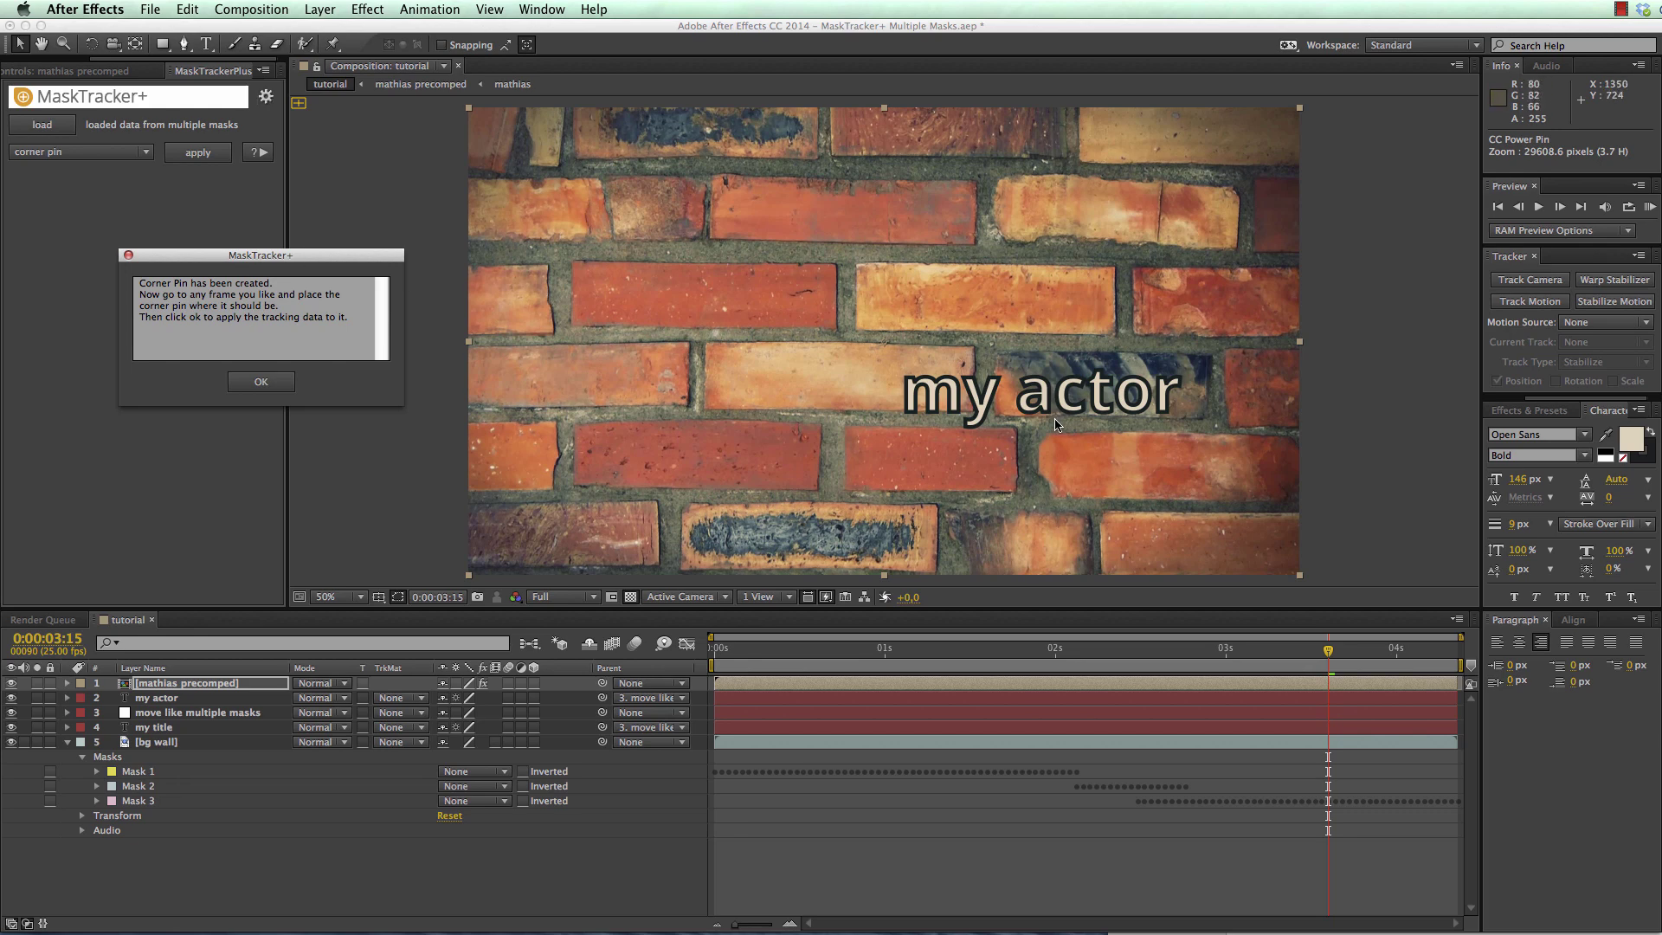
pyautogui.scroll(-4, 1050, 424)
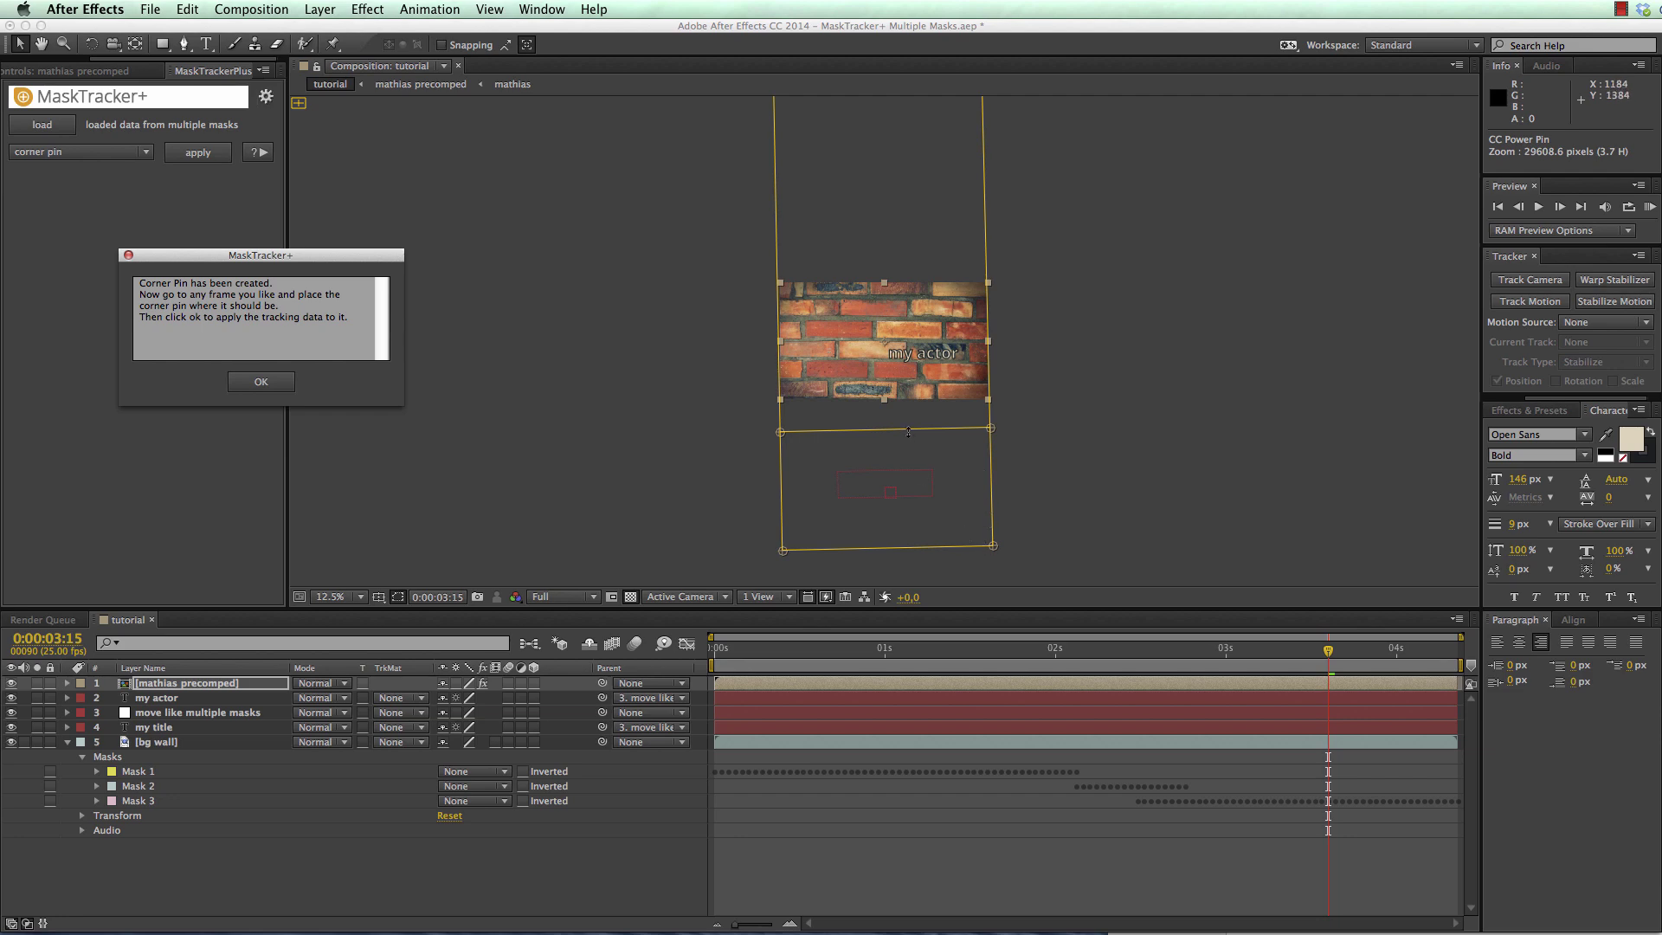
pyautogui.moveTo(908, 432); pyautogui.dragTo(908, 384)
pyautogui.moveTo(988, 329); pyautogui.dragTo(889, 328)
pyautogui.press('.')
pyautogui.press('.')
pyautogui.press('.')
pyautogui.press('.')
pyautogui.moveTo(887, 518); pyautogui.dragTo(841, 516)
pyautogui.moveTo(539, 517); pyautogui.dragTo(563, 546)
pyautogui.moveTo(832, 159); pyautogui.dragTo(795, 143)
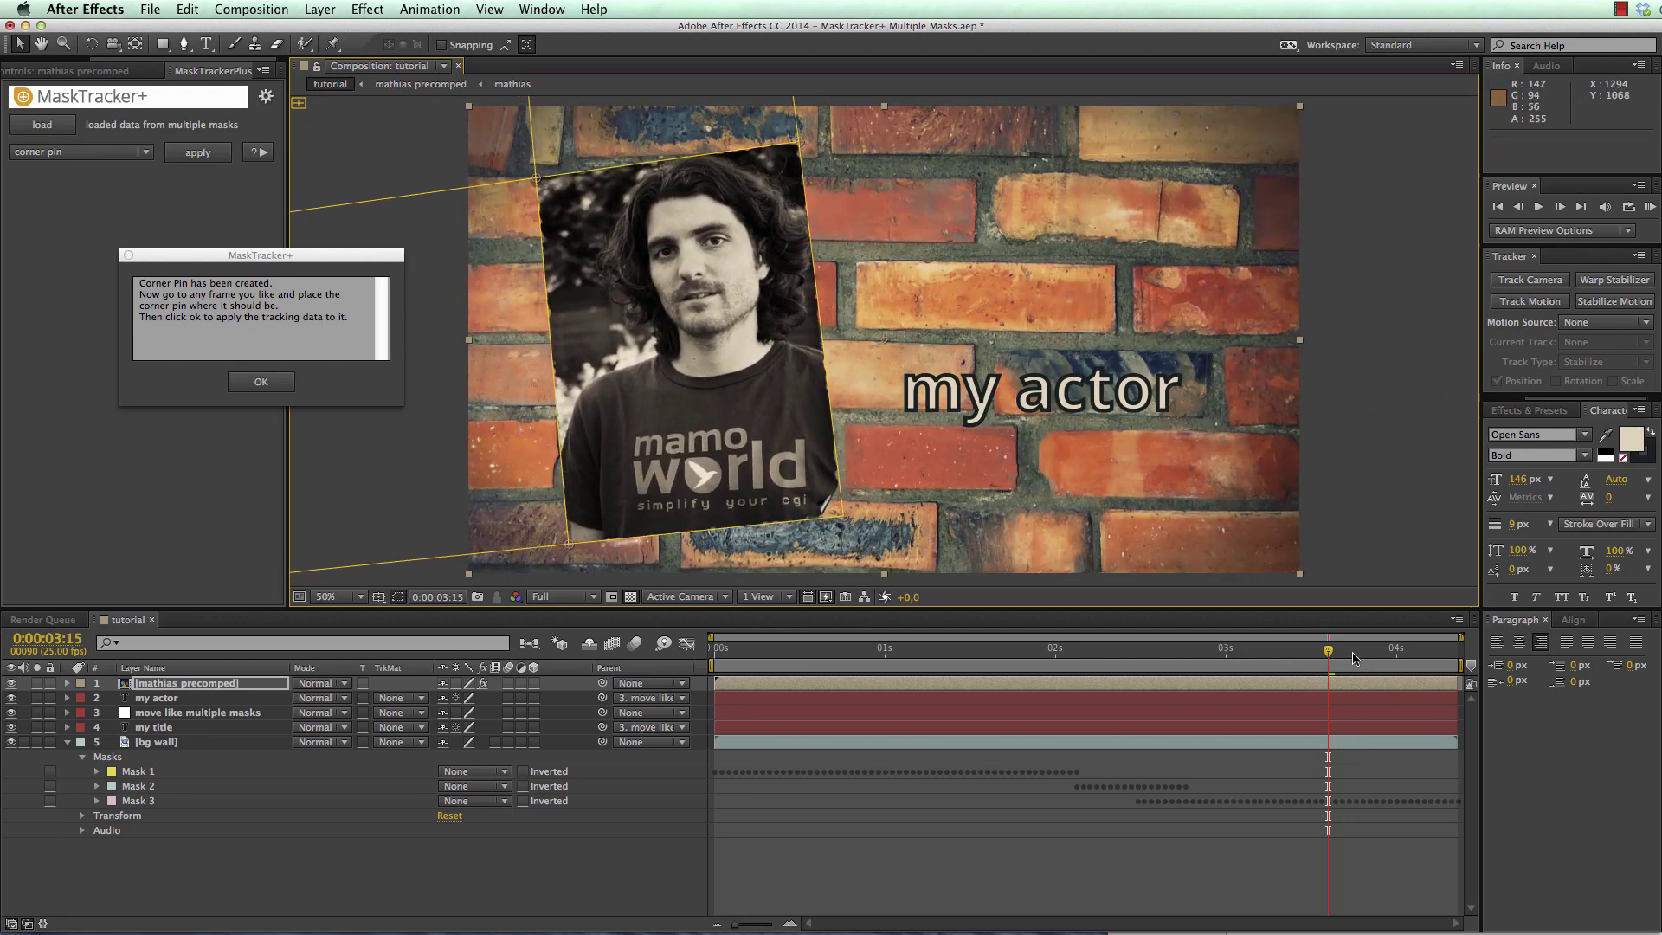
pyautogui.moveTo(1329, 658); pyautogui.dragTo(1390, 658)
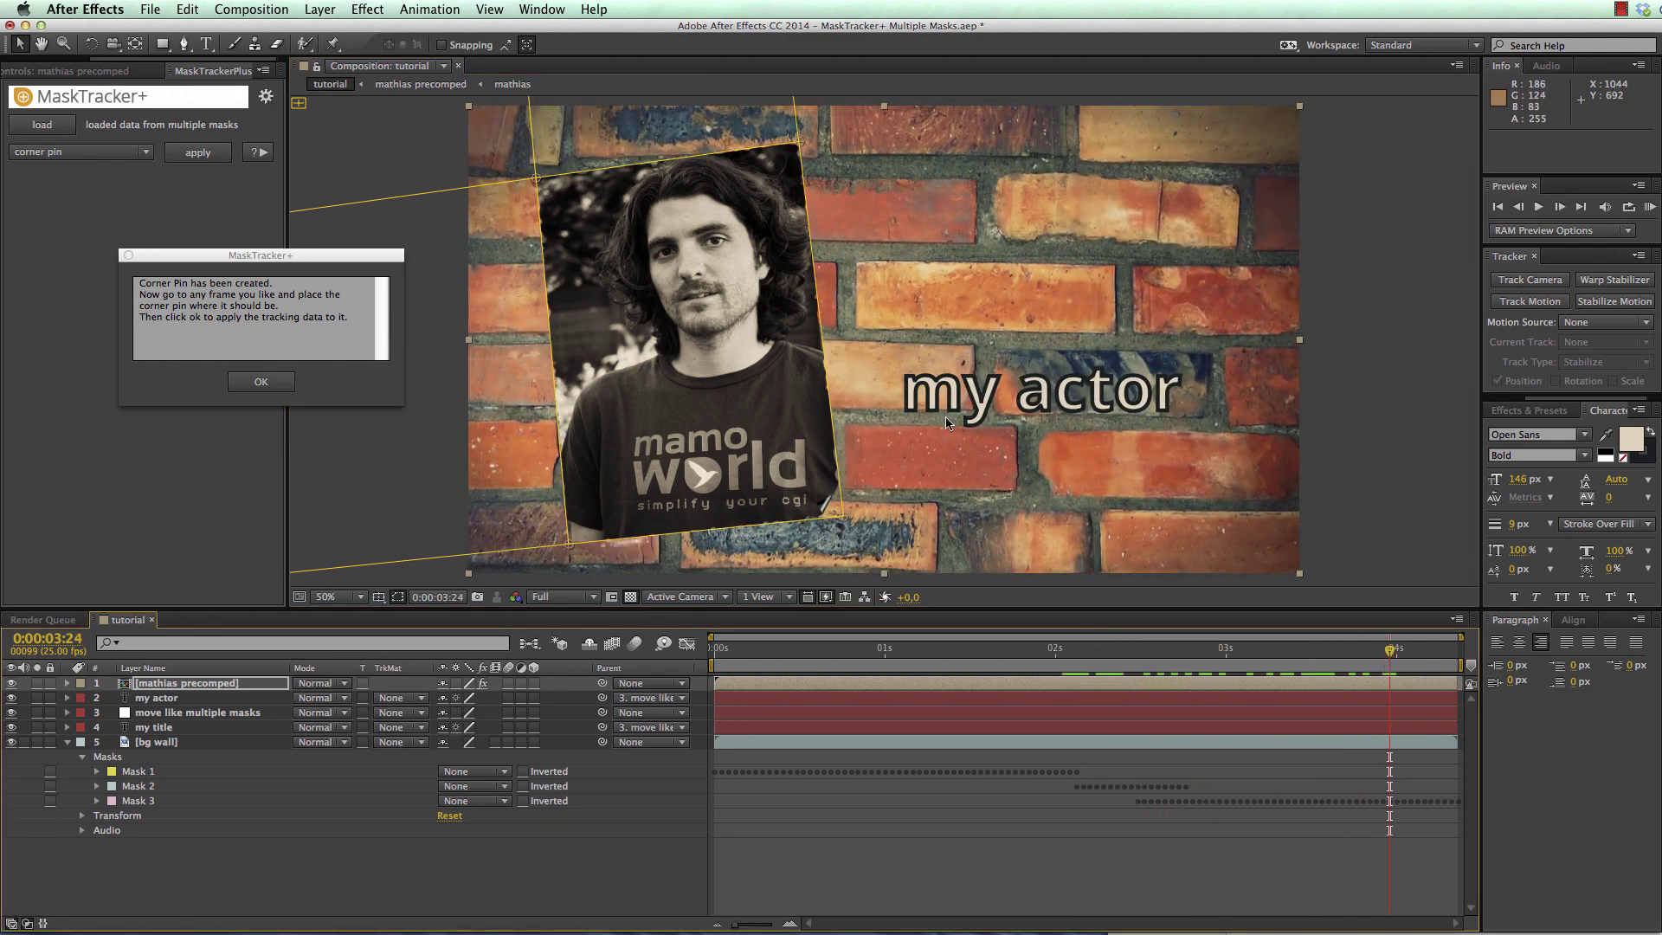
pyautogui.click(260, 384)
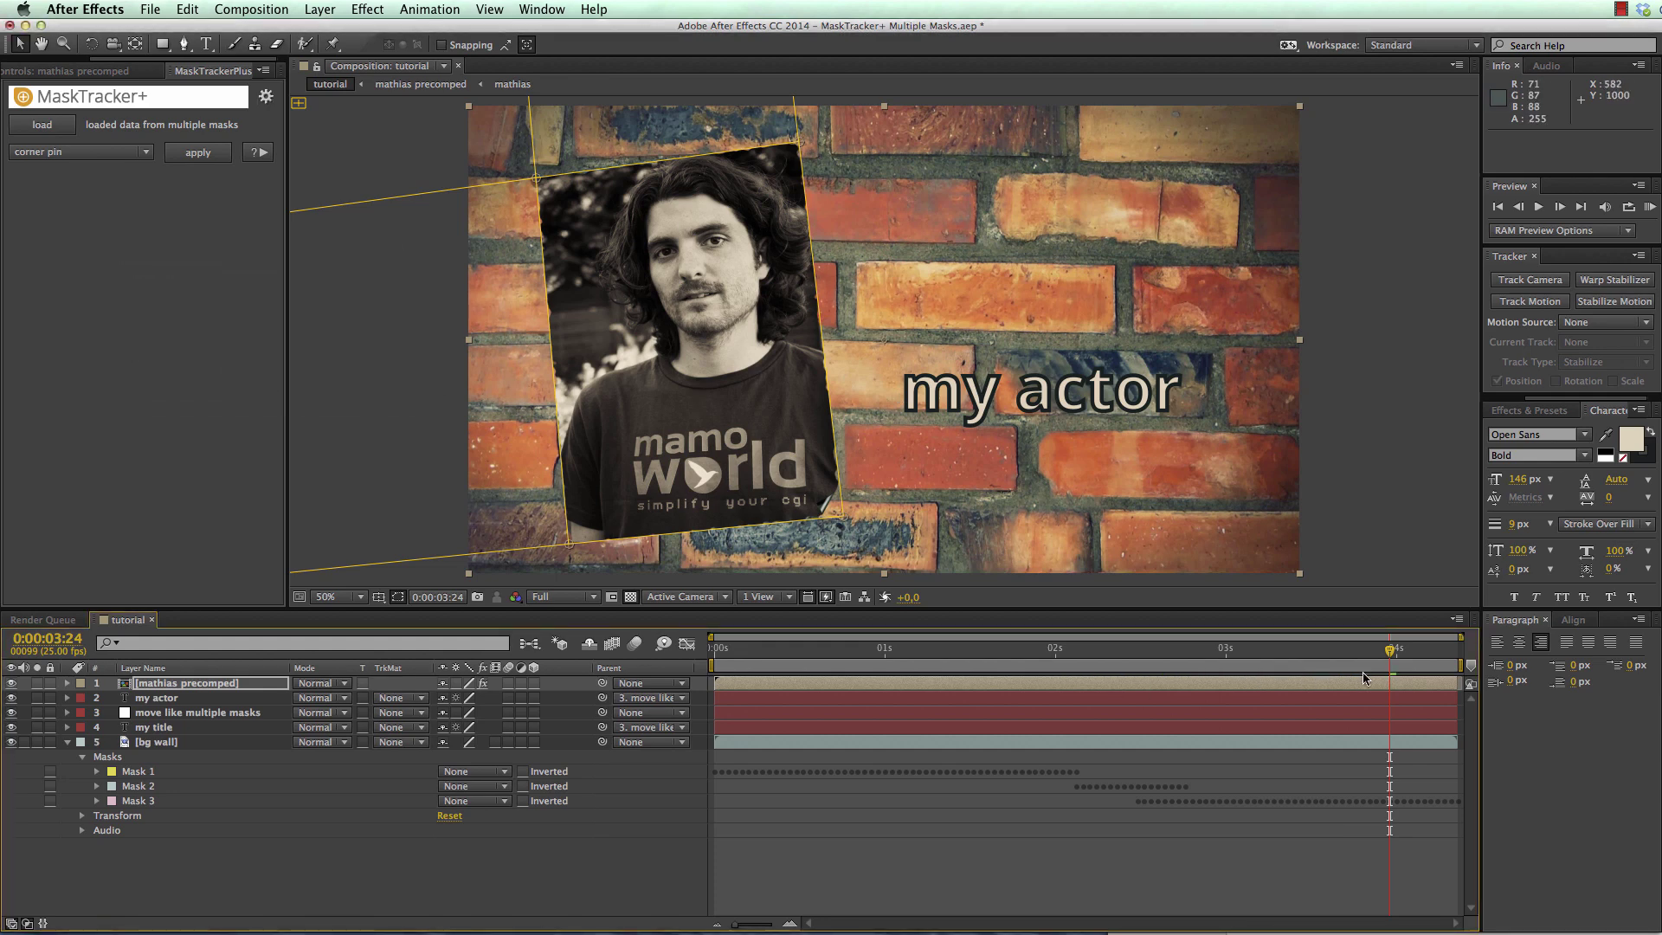
# Scrub the timeline to preview the pinned mathias portrait following the brick wall
pyautogui.moveTo(1382, 655); pyautogui.dragTo(1285, 664)
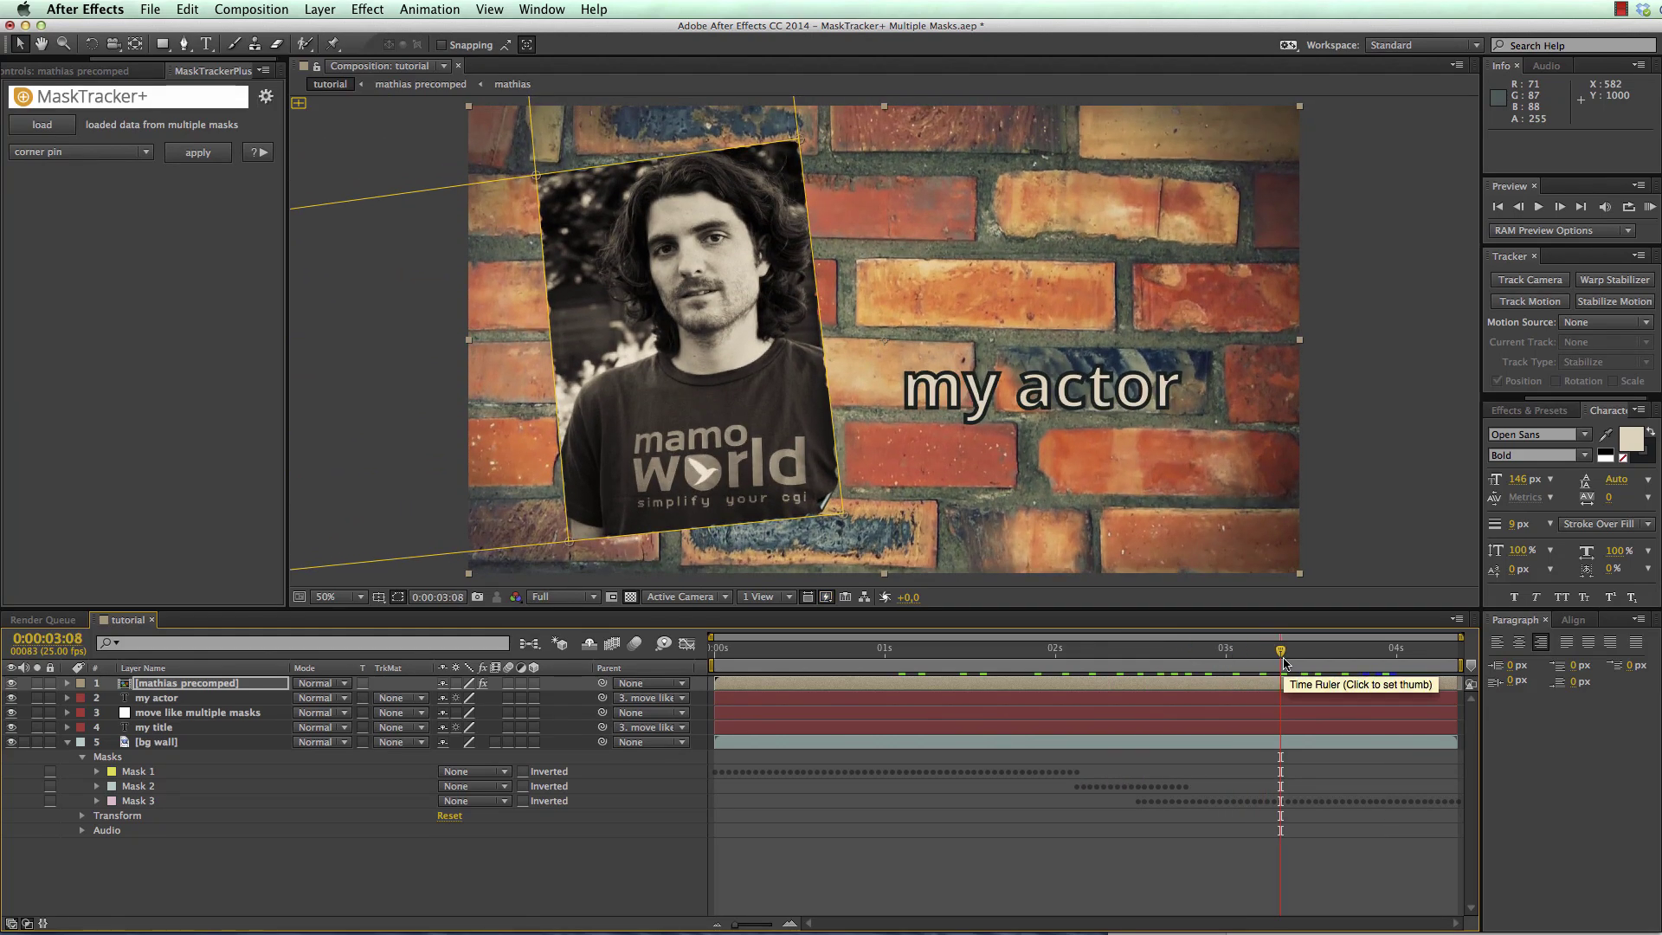